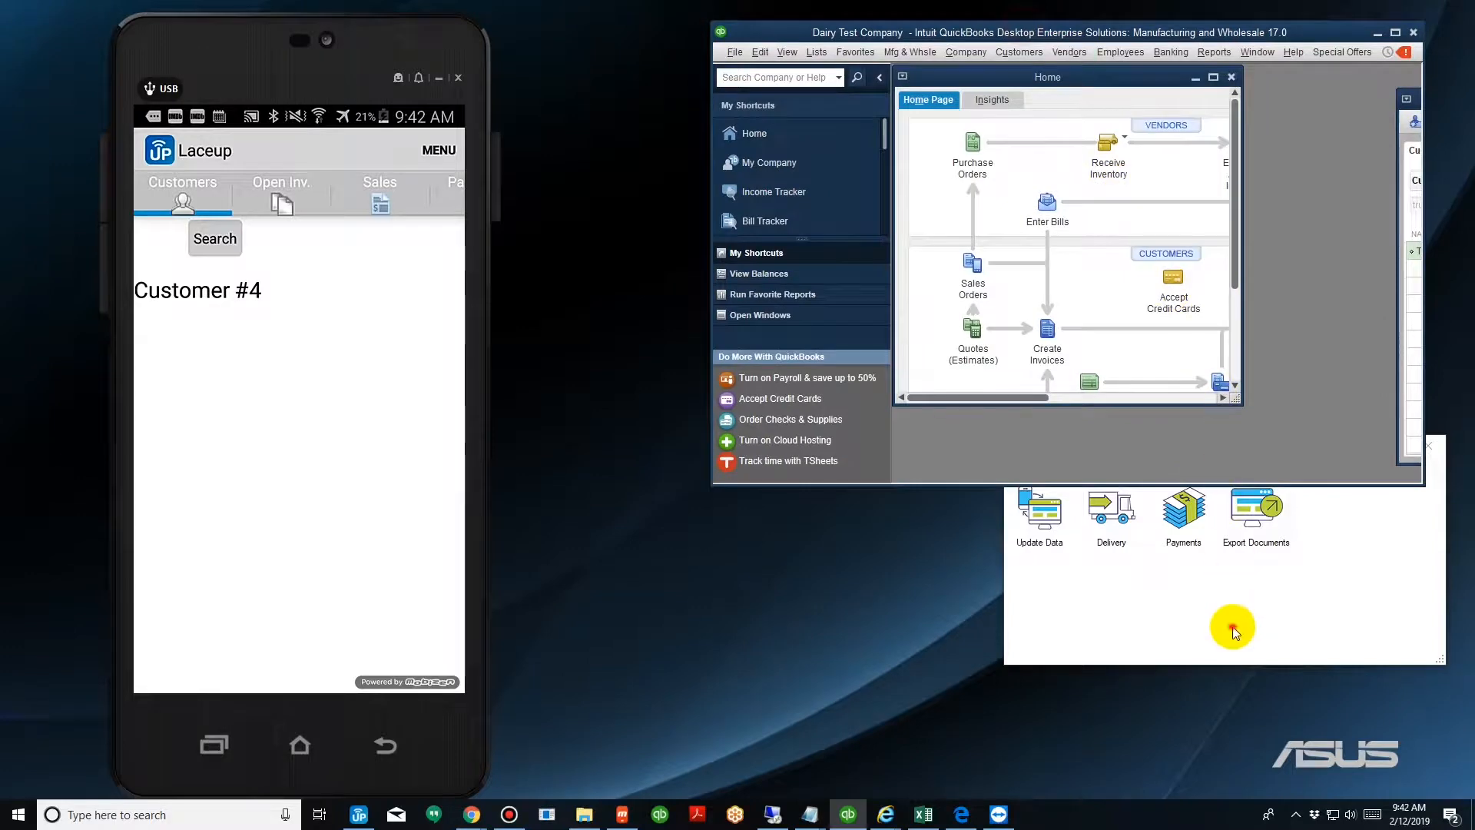
pyautogui.click(1225, 584)
pyautogui.moveTo(1168, 446); pyautogui.dragTo(972, 507)
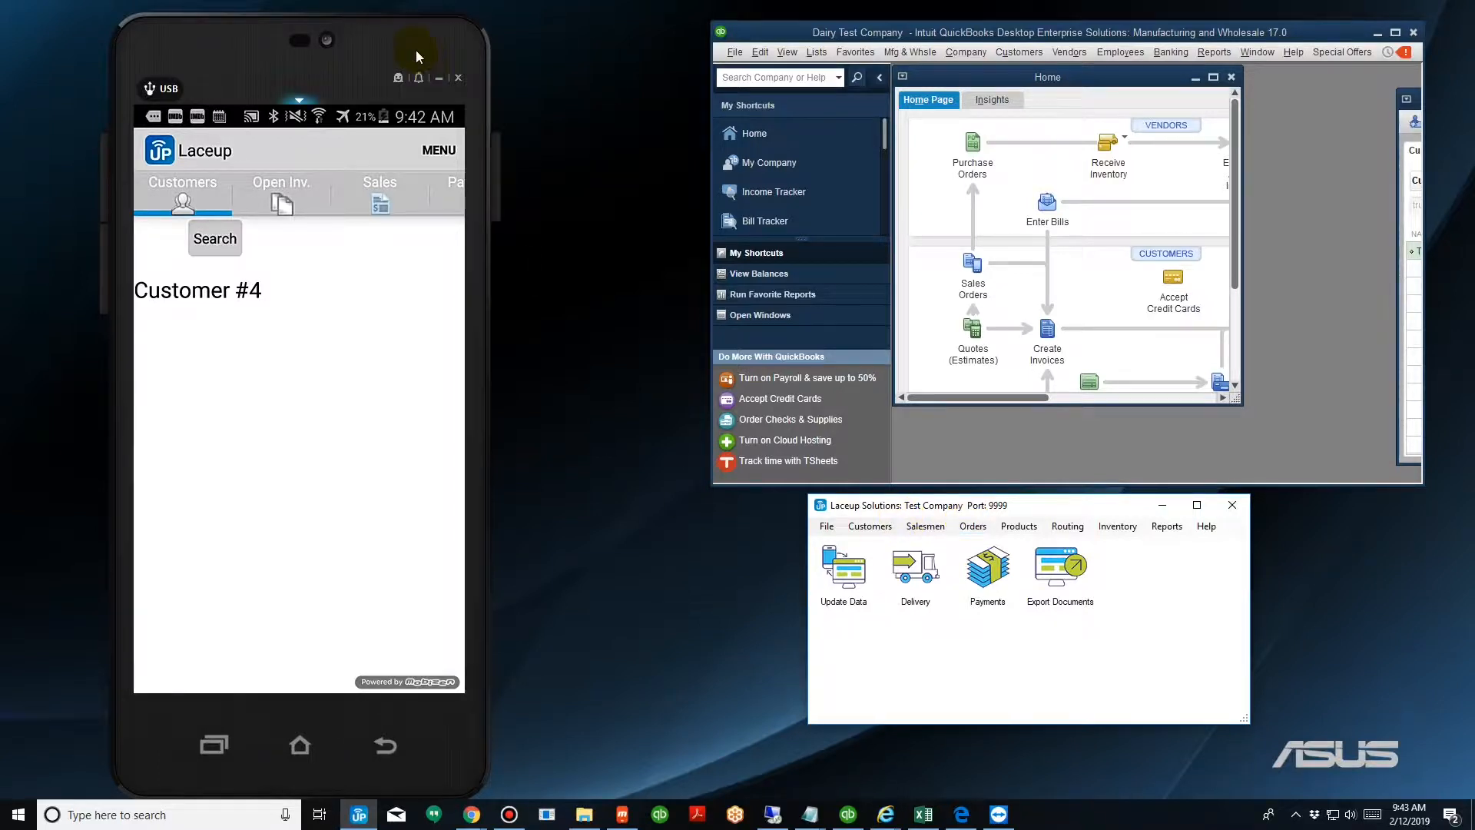
pyautogui.moveTo(414, 46); pyautogui.dragTo(579, 66)
pyautogui.click(1377, 34)
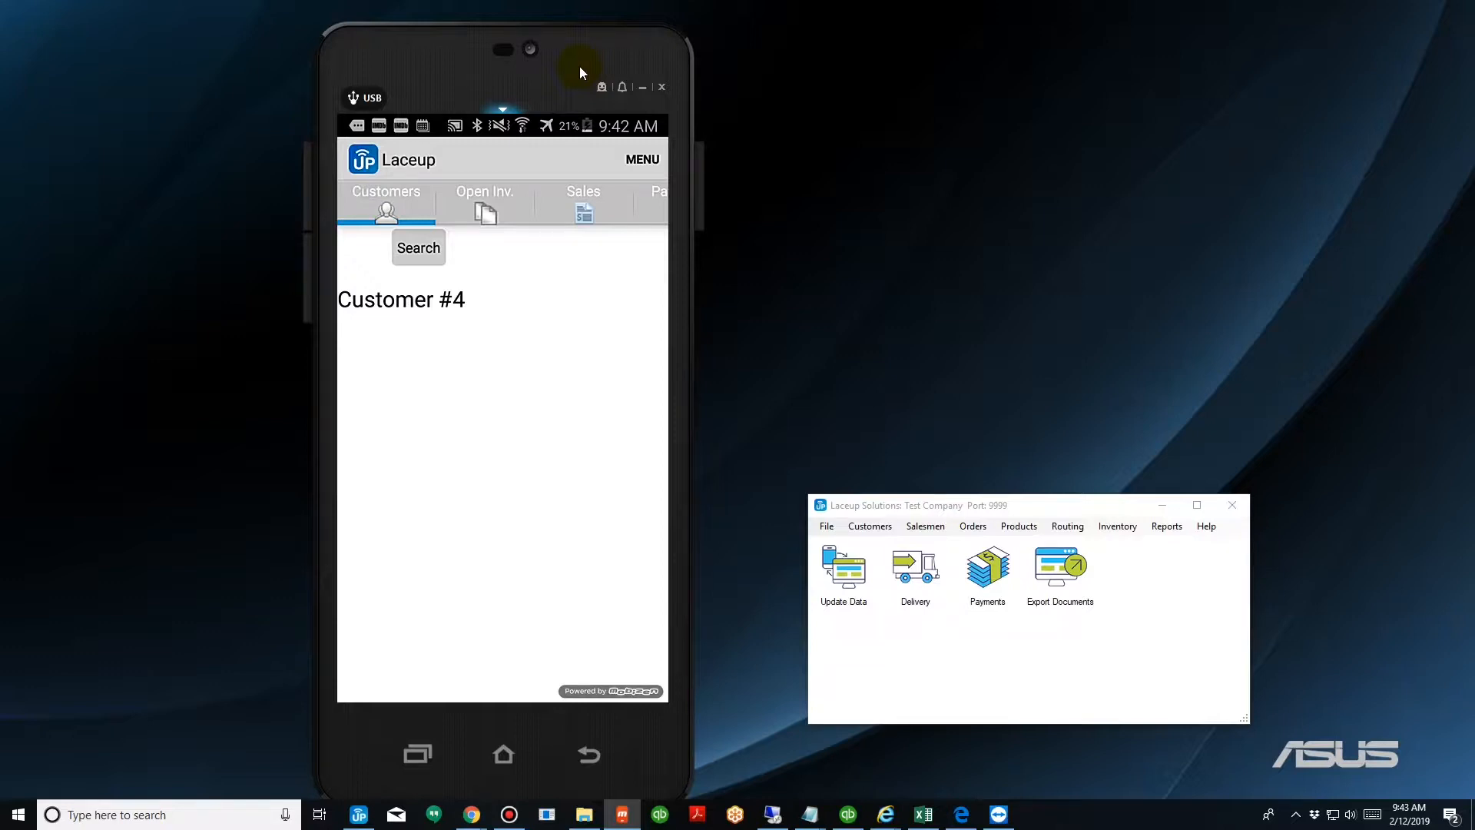
# Open a new load order from Inventory Management and set the quantity of 101 Whole Milk Gallon to 100.
pyautogui.click(644, 160)
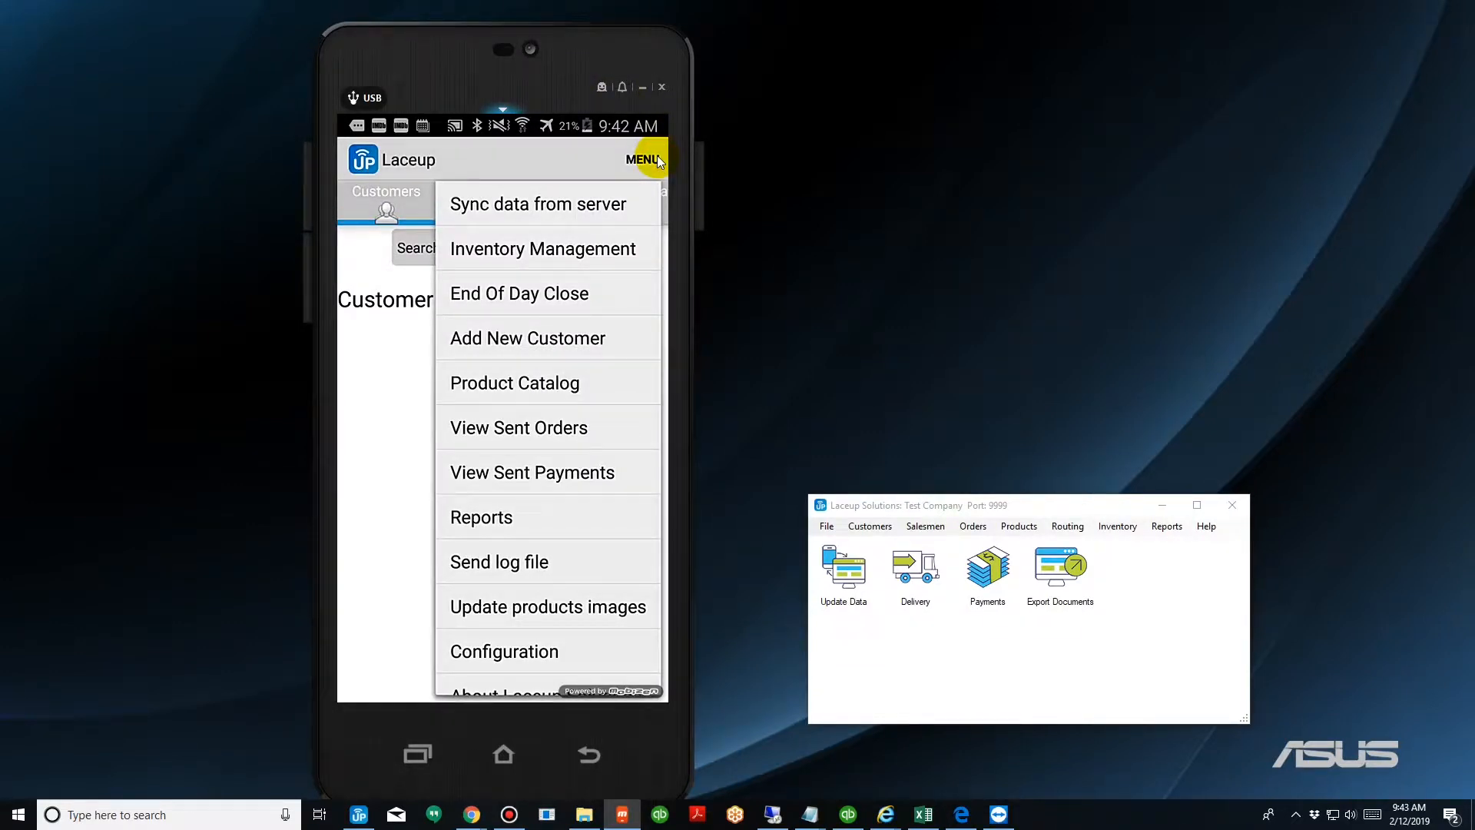
pyautogui.click(573, 258)
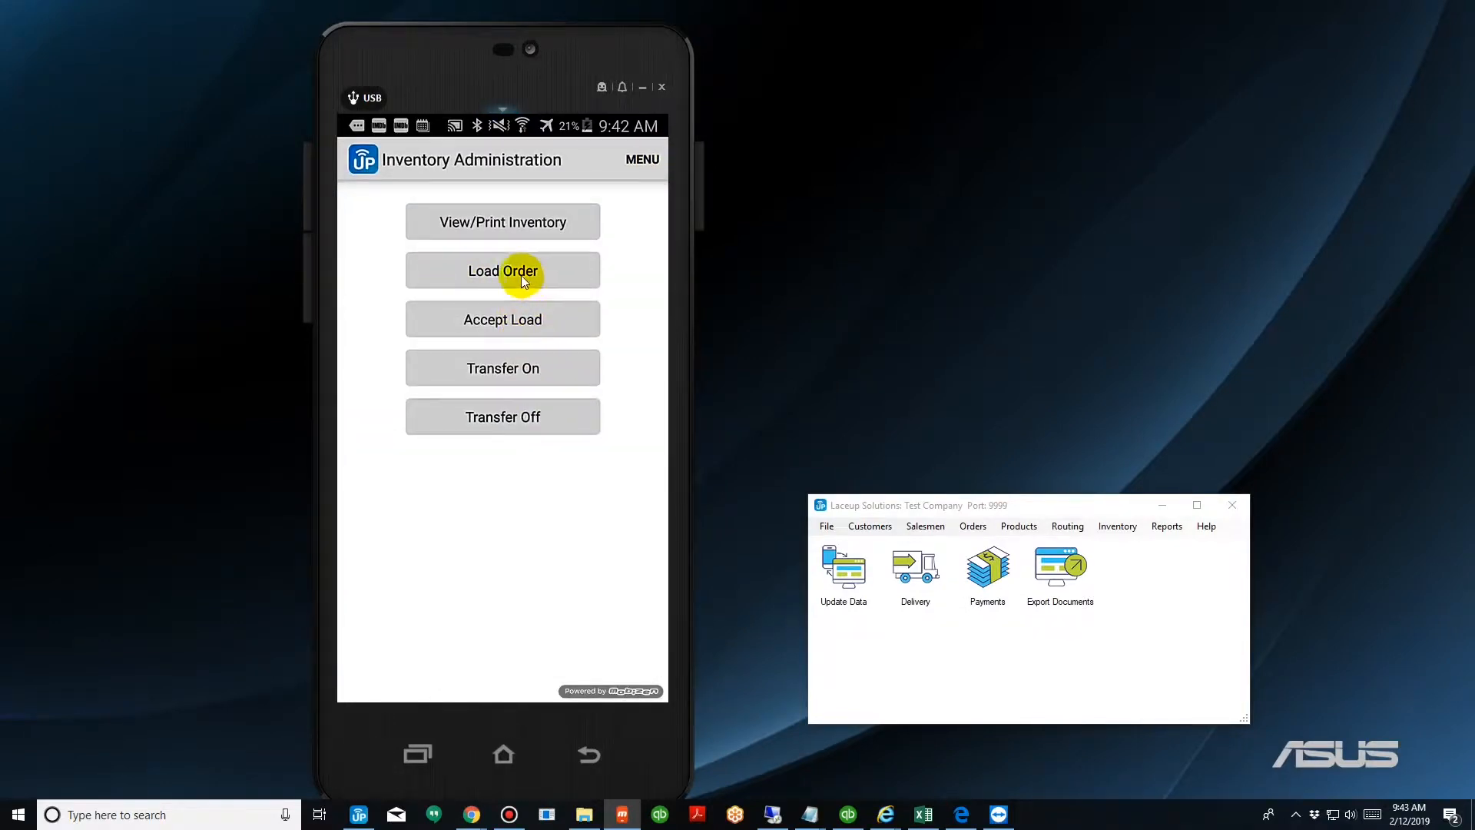
pyautogui.click(529, 276)
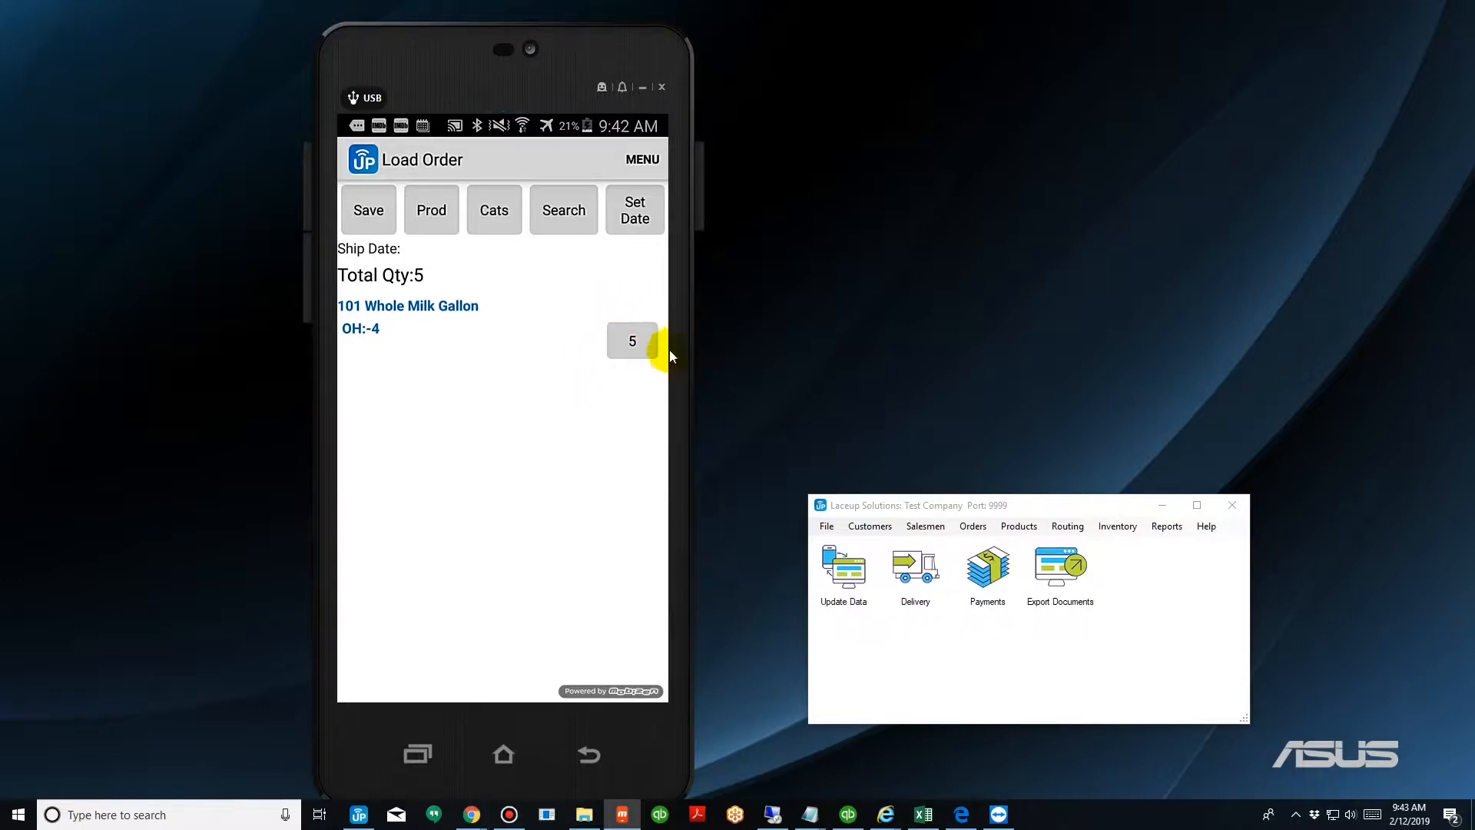
pyautogui.click(631, 339)
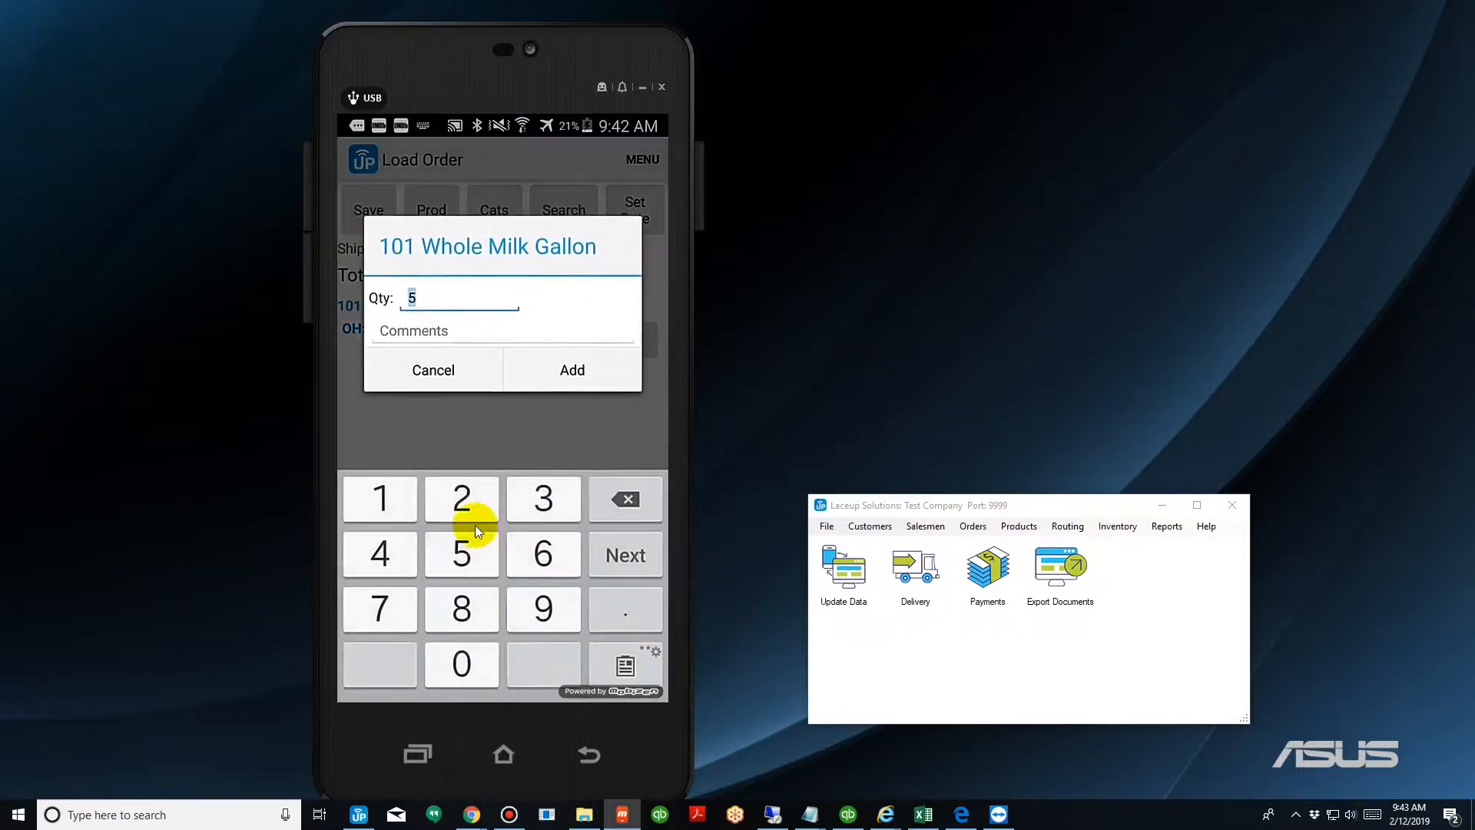
pyautogui.click(381, 497)
pyautogui.click(459, 662)
pyautogui.click(461, 660)
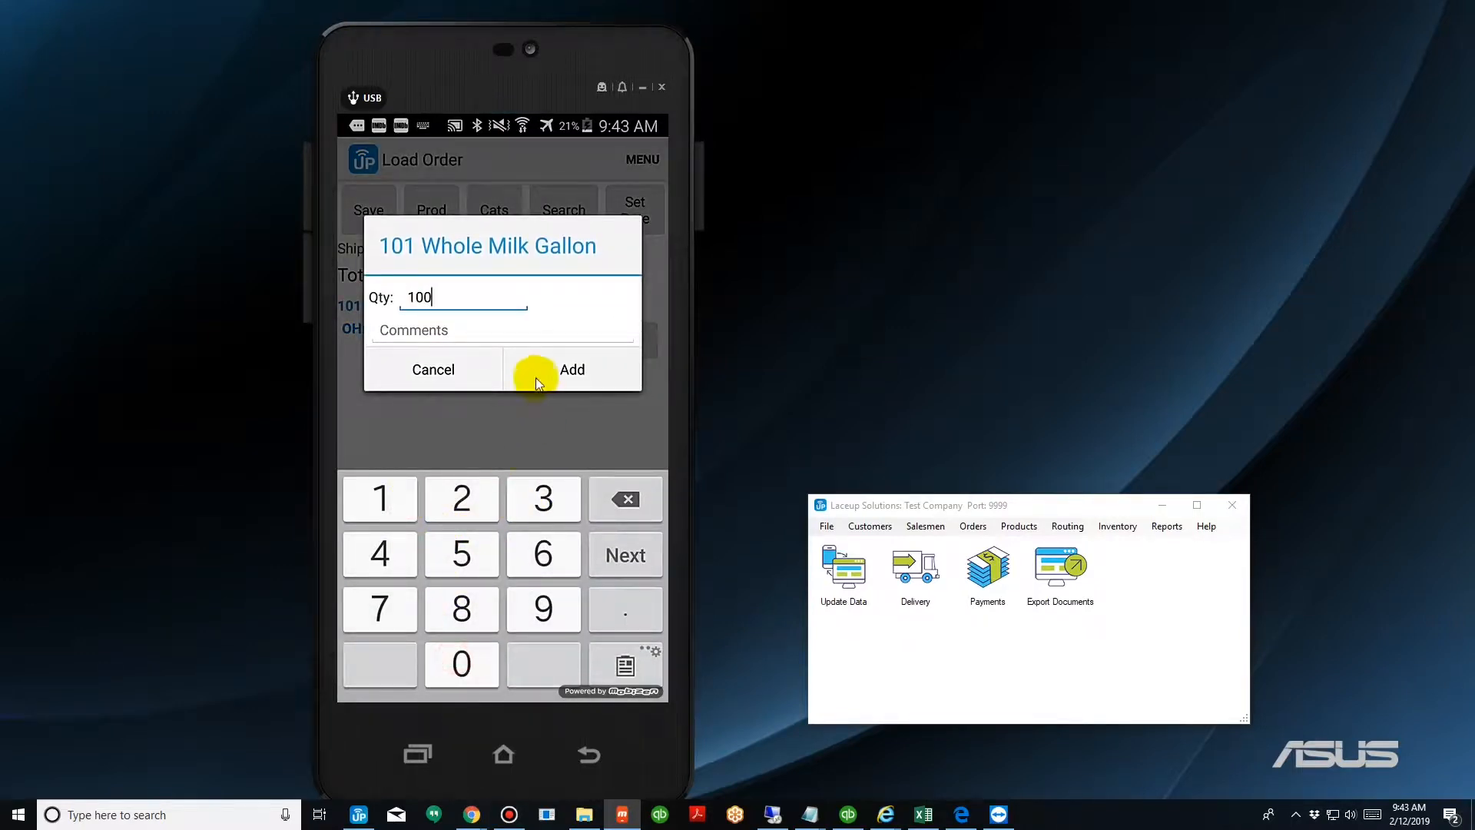
pyautogui.click(536, 373)
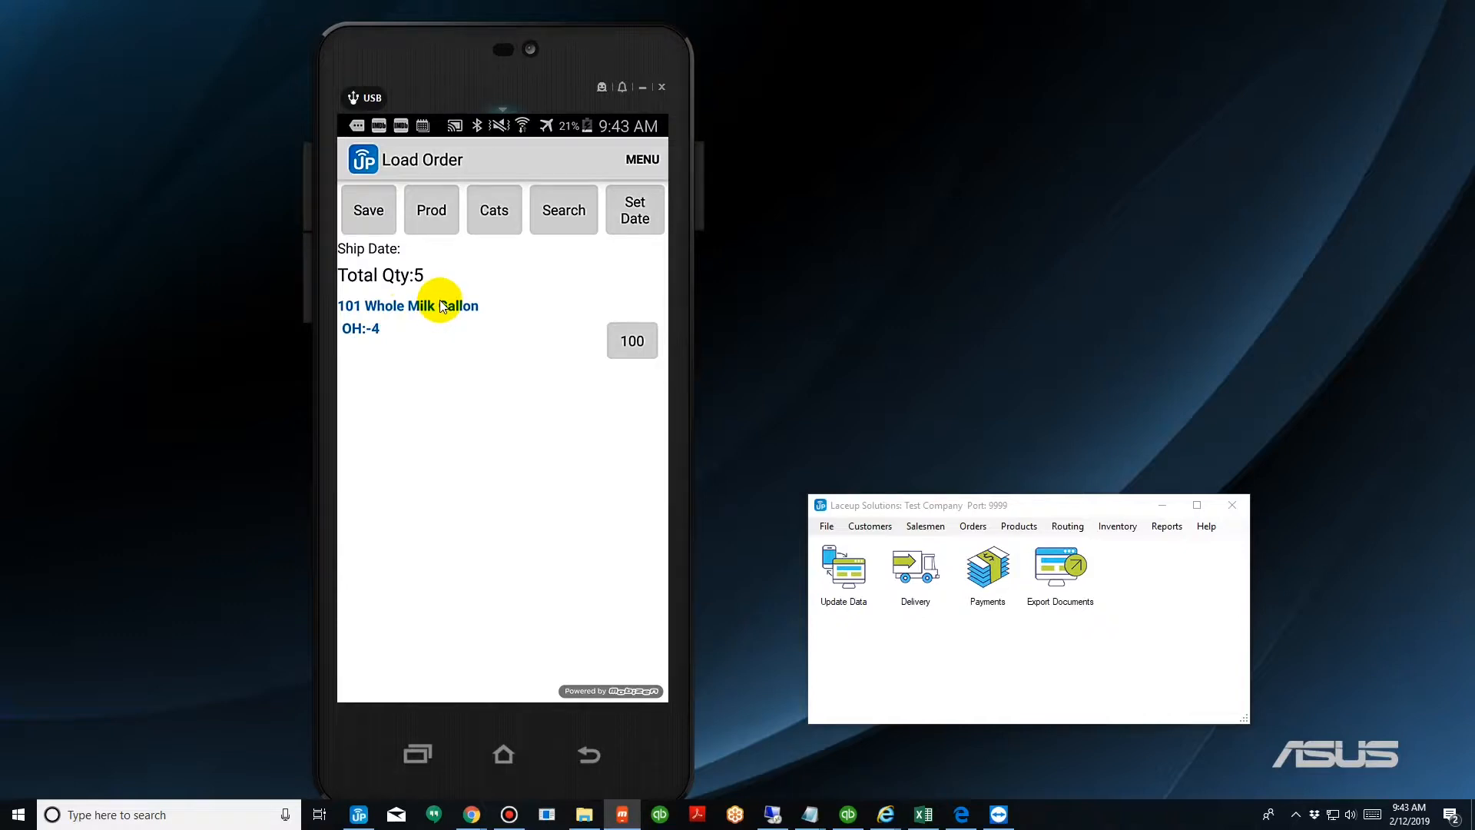
# Set the load order's ship date to Feb 12 2019 and send the load order to the back office.
pyautogui.click(628, 219)
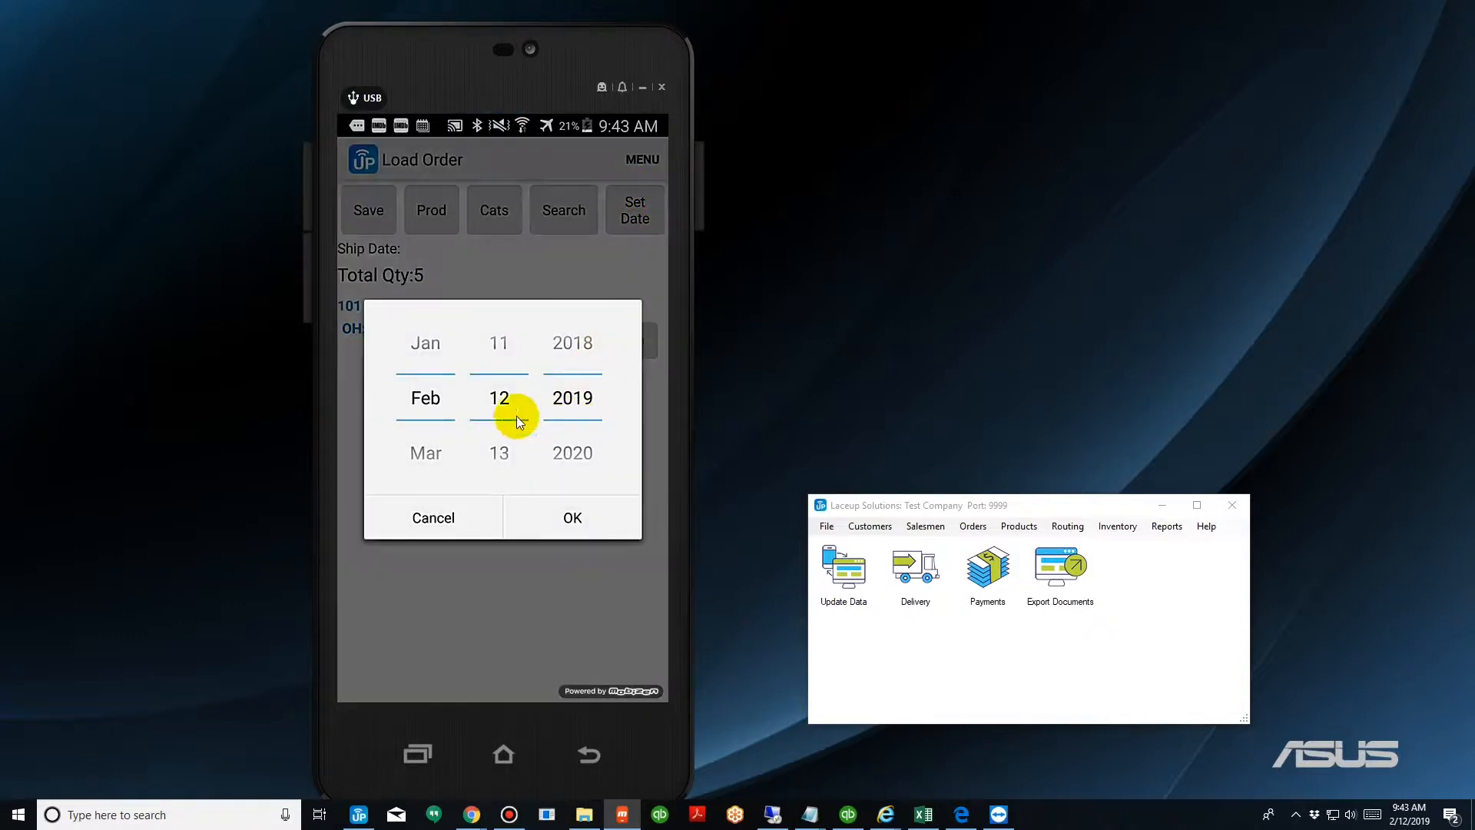
pyautogui.click(572, 518)
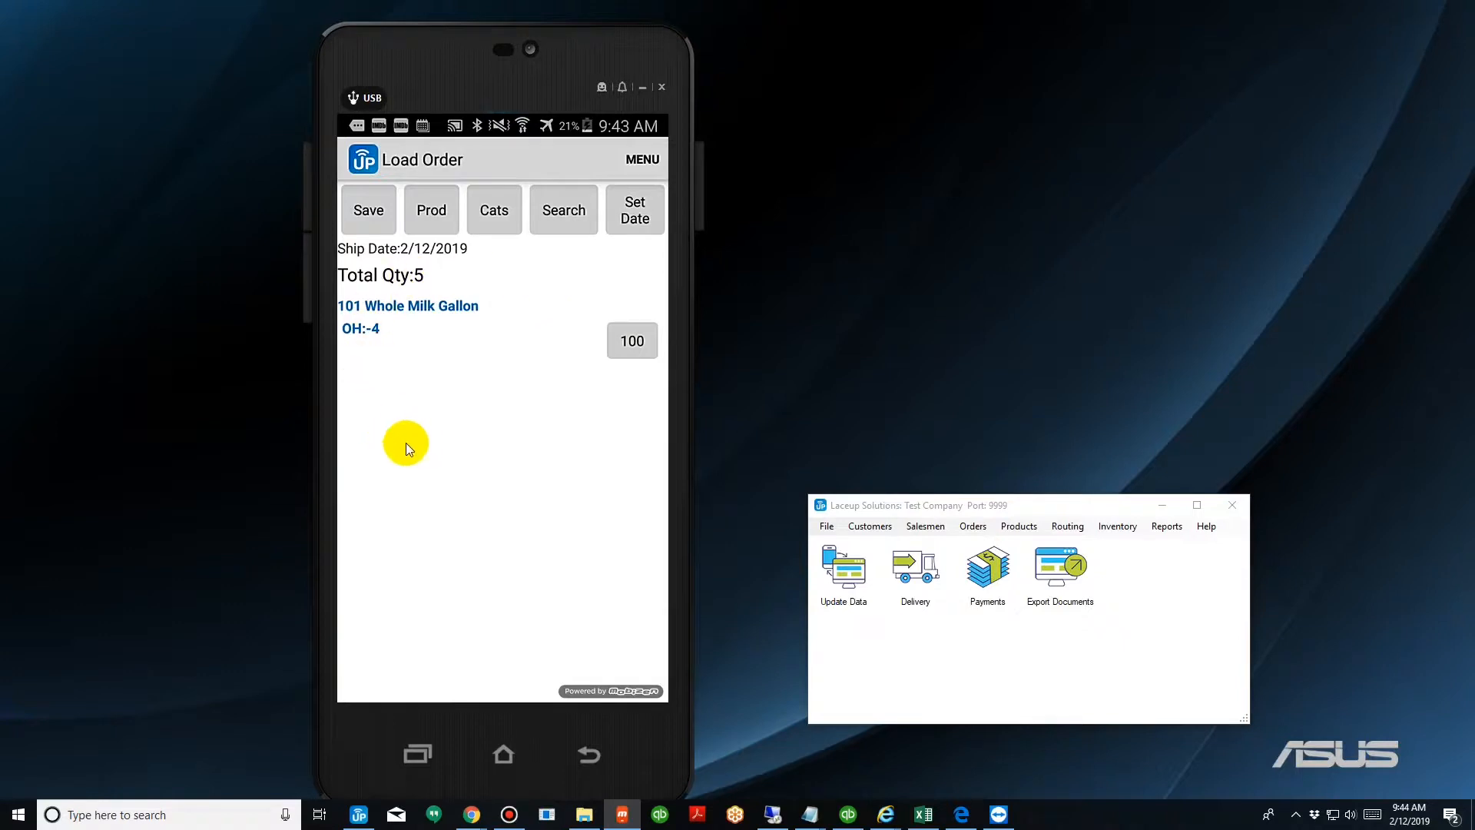
pyautogui.click(640, 158)
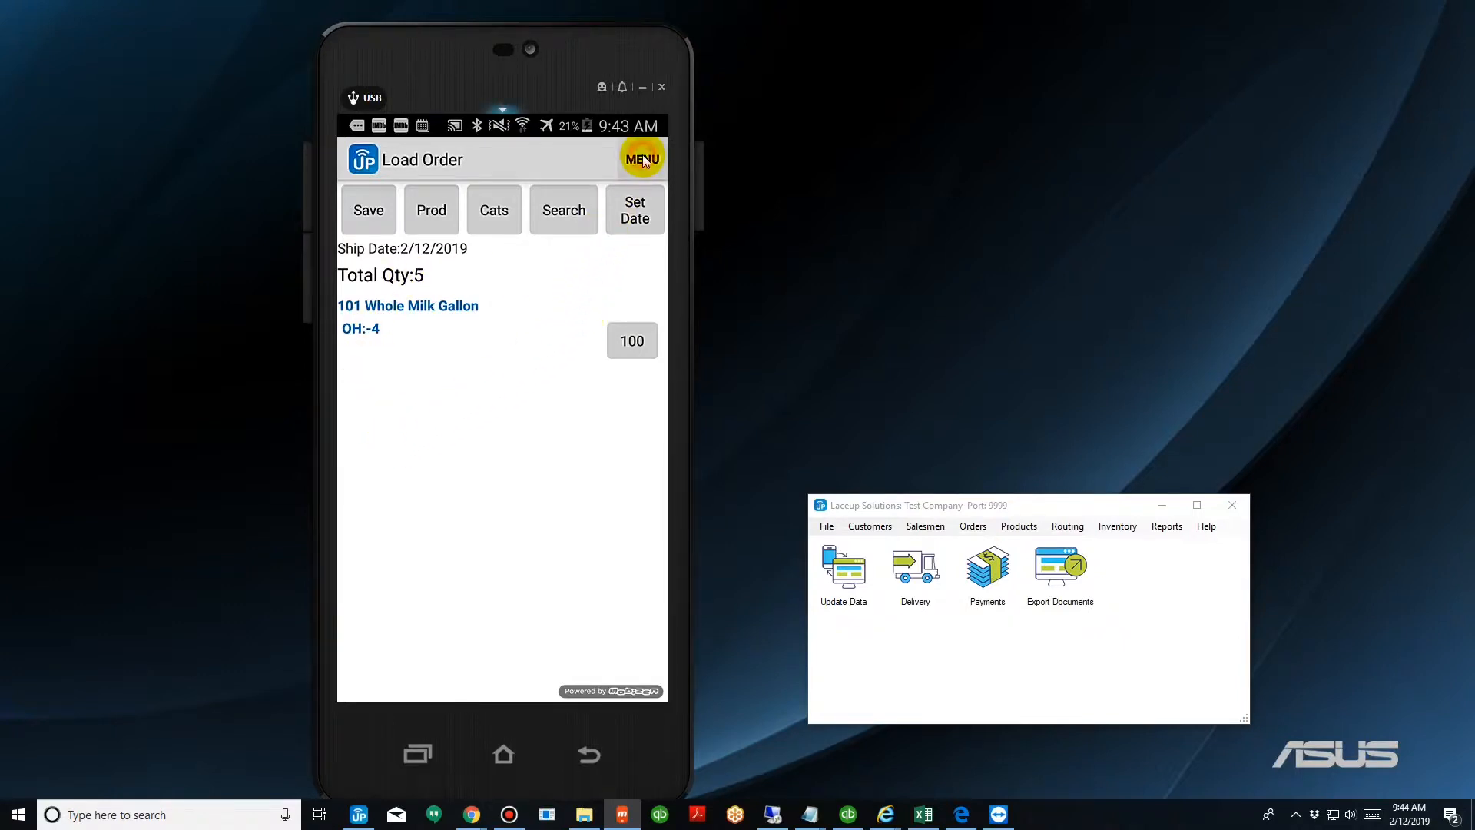
pyautogui.click(577, 296)
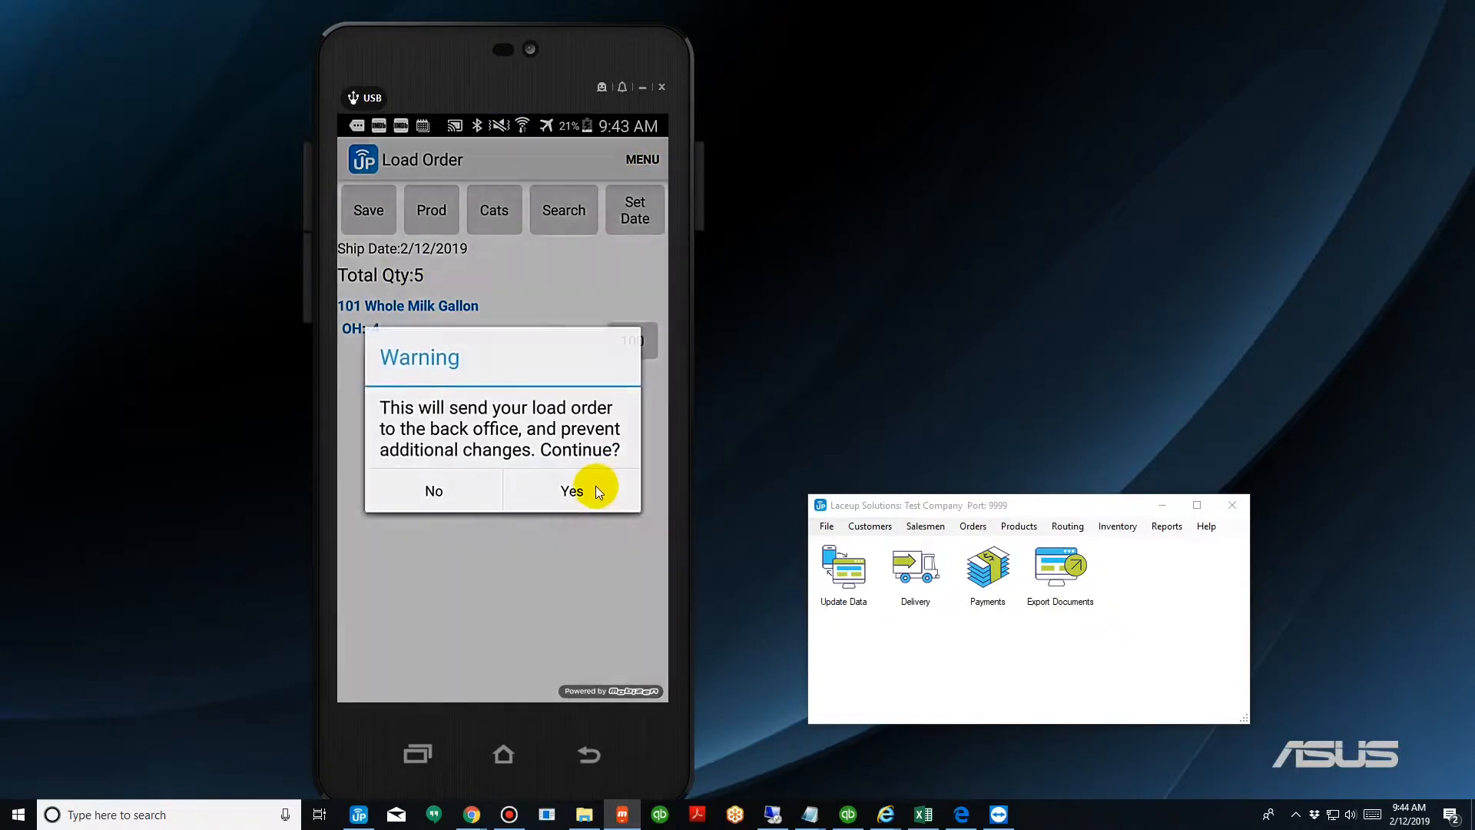
pyautogui.click(596, 486)
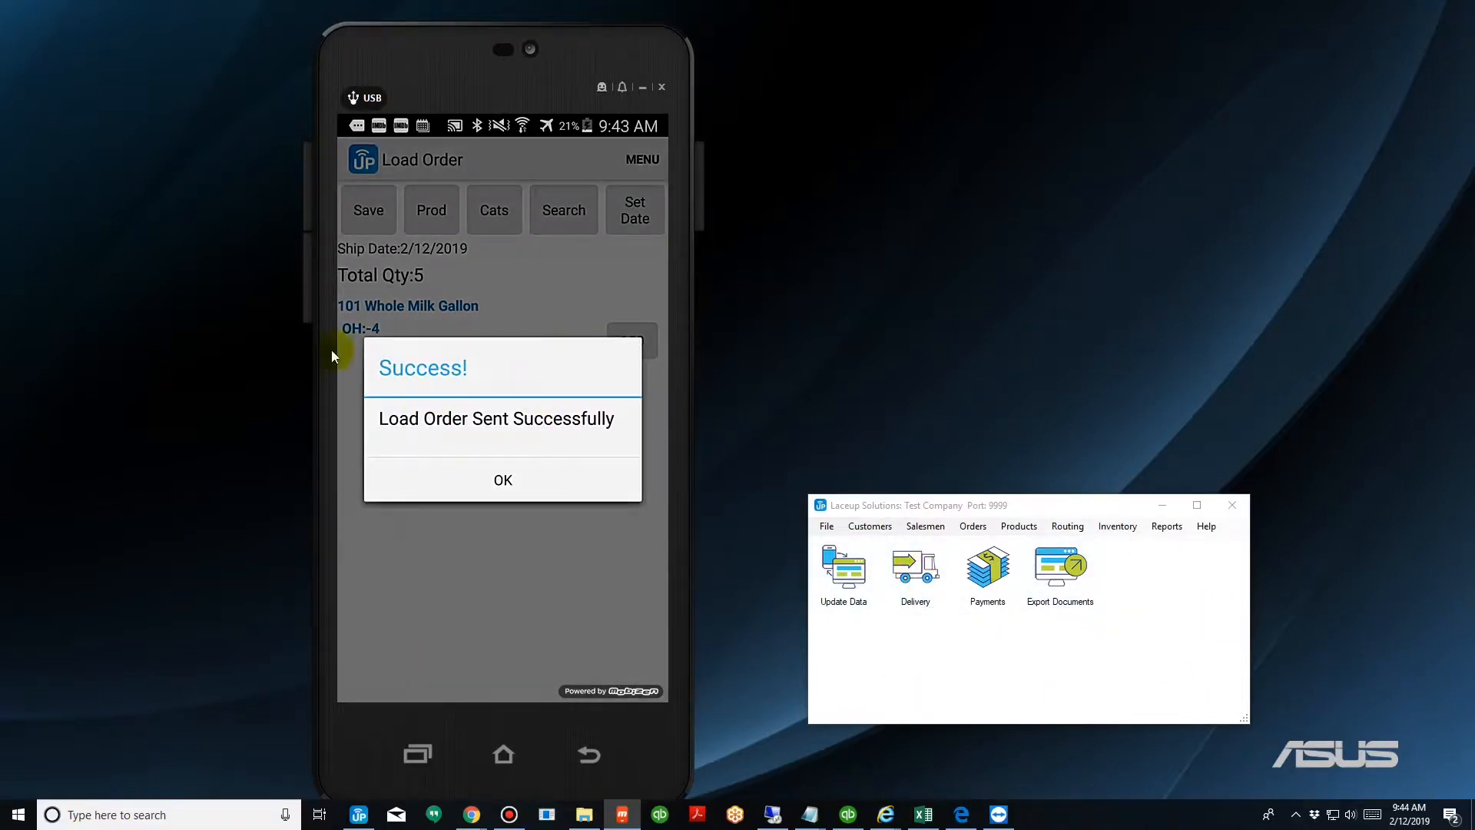
# Open Export Documents on the desktop and select the Truck 1 (salesman) load order invoice.
pyautogui.doubleClick(1085, 573)
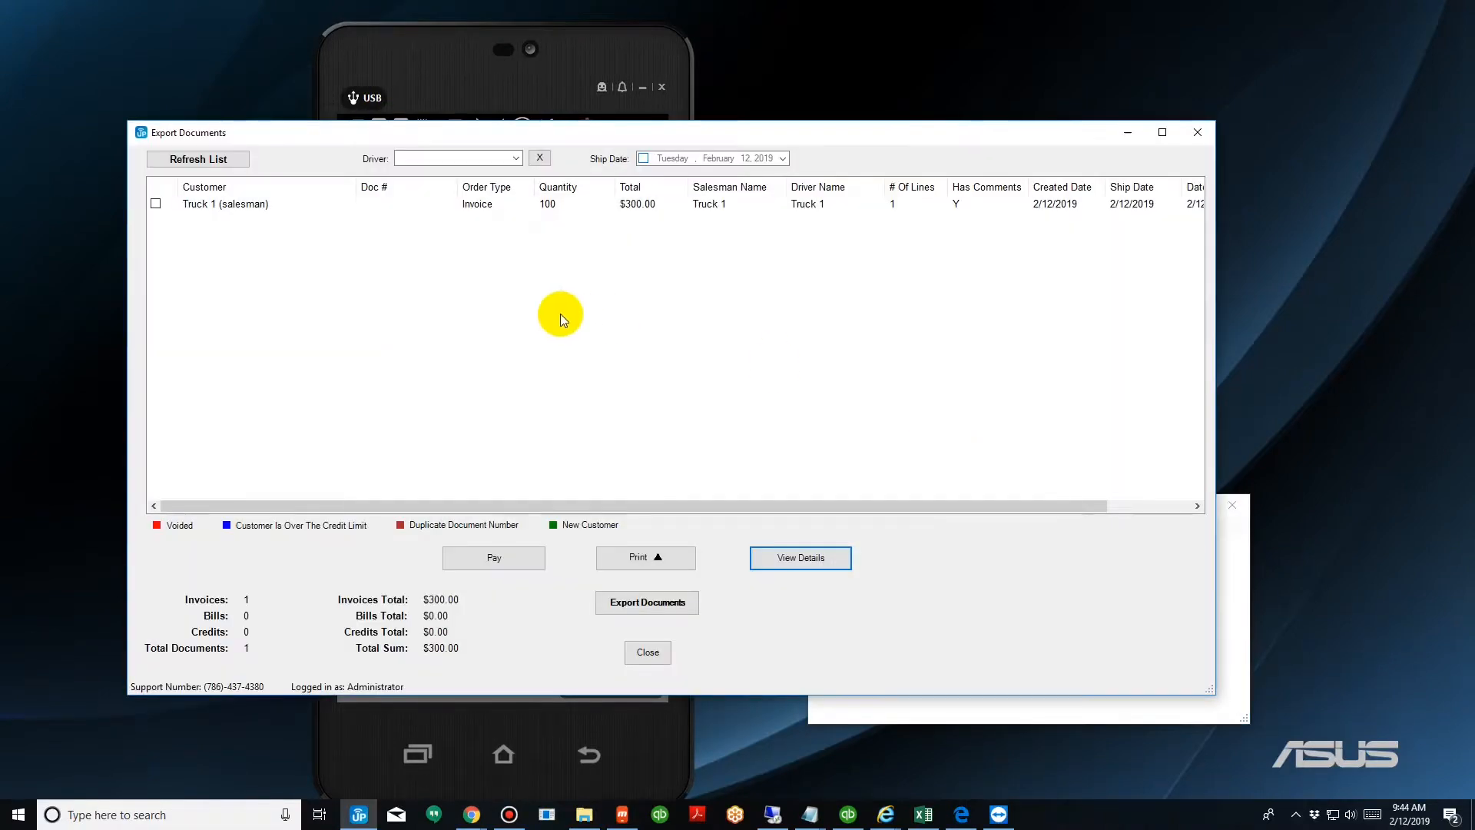
pyautogui.click(156, 203)
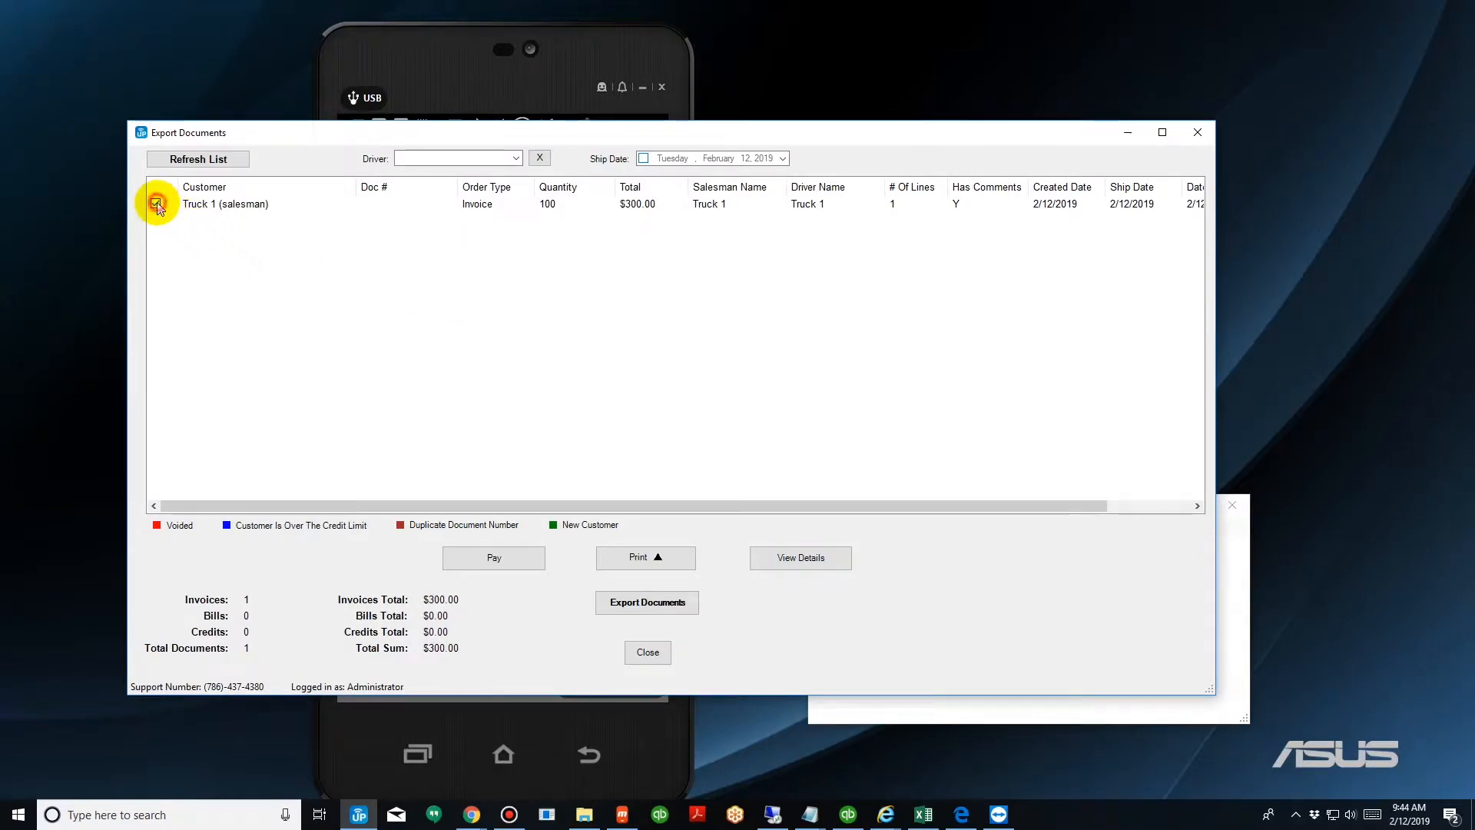
pyautogui.click(209, 209)
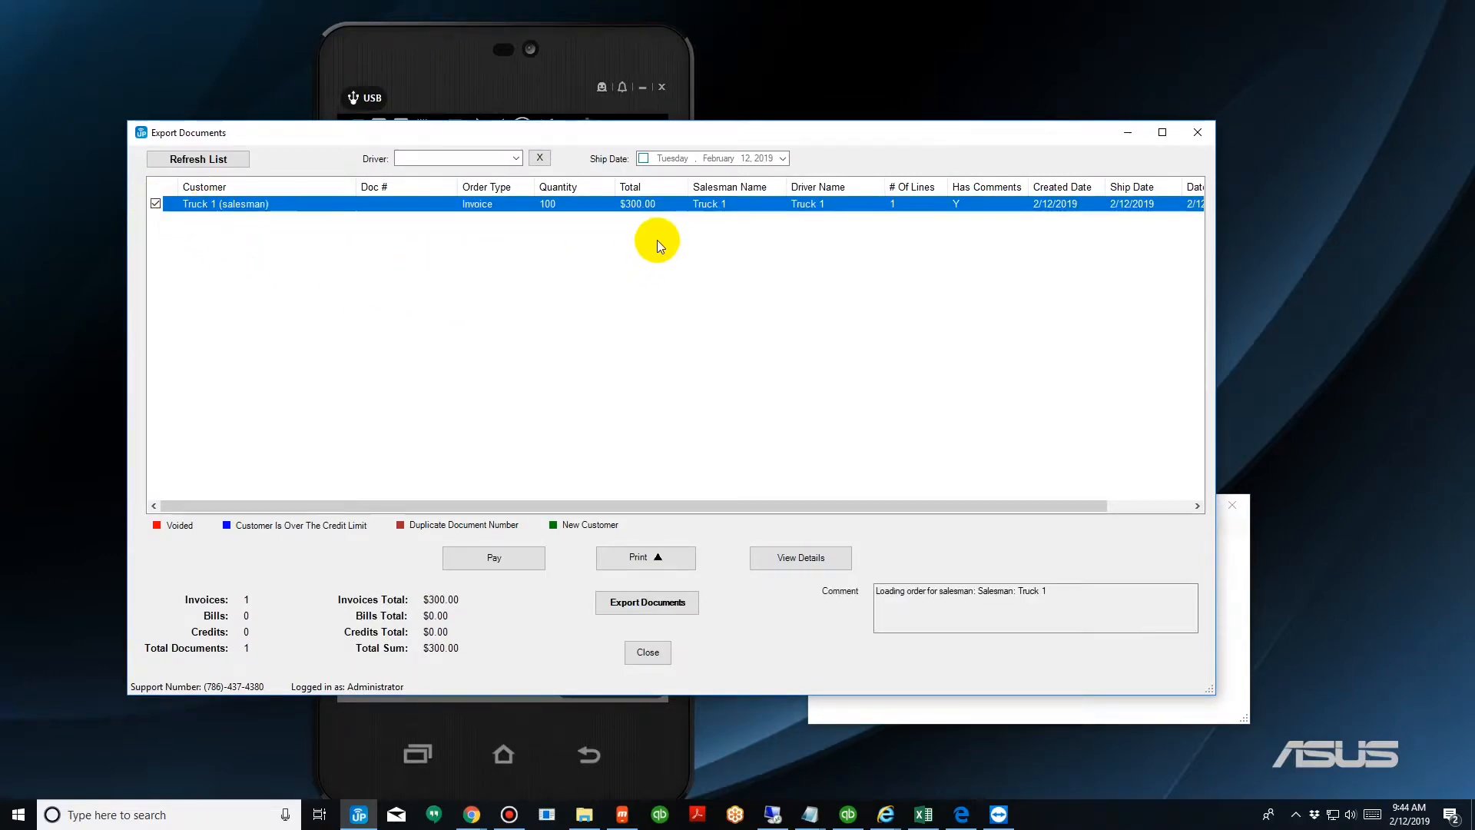
# Review the Truck 1 (salesman) customer's transactions in the QuickBooks Customer Center.
pyautogui.click(848, 814)
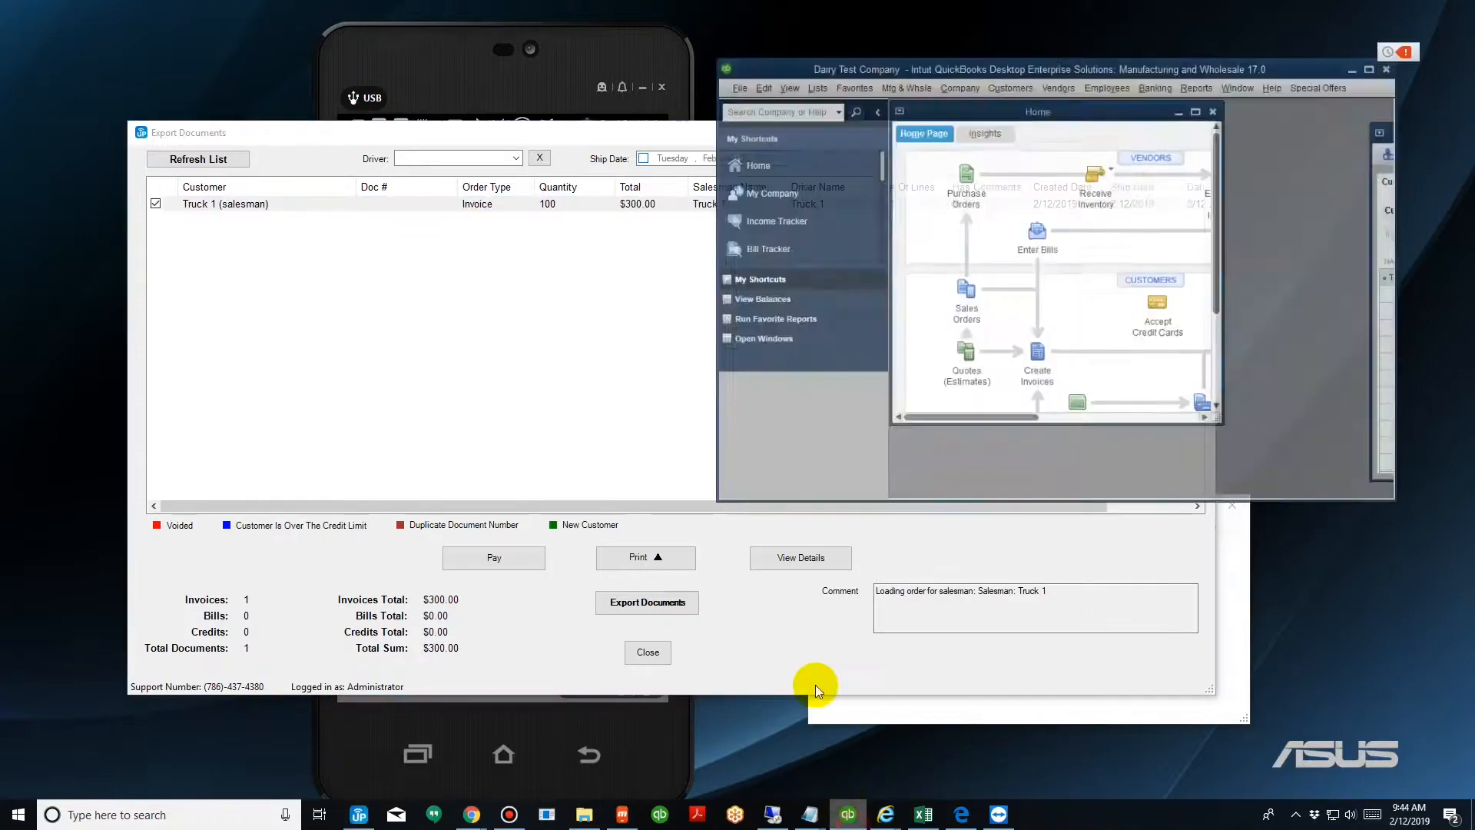
pyautogui.click(1407, 100)
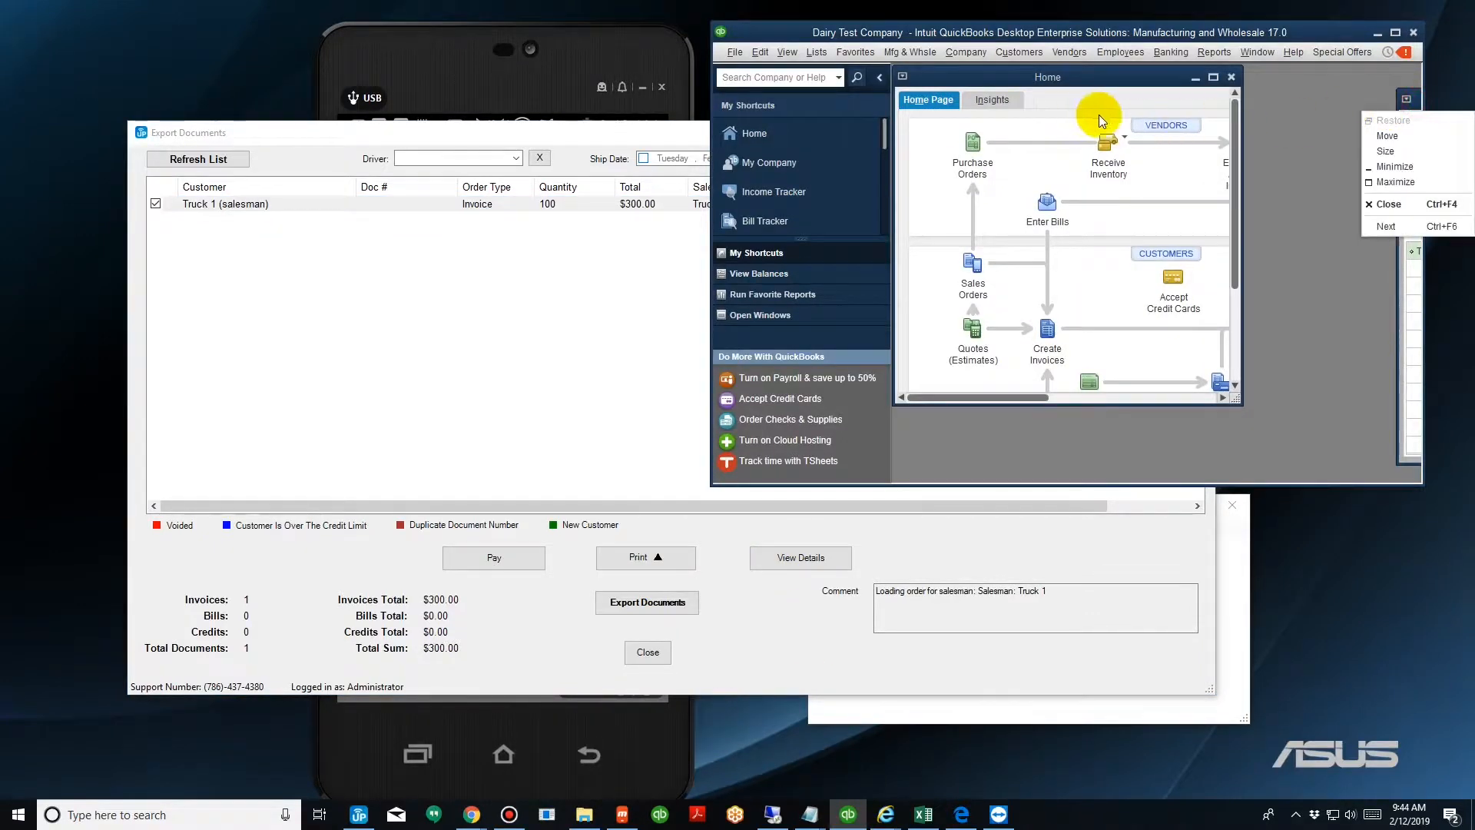
pyautogui.click(1099, 115)
pyautogui.doubleClick(1305, 33)
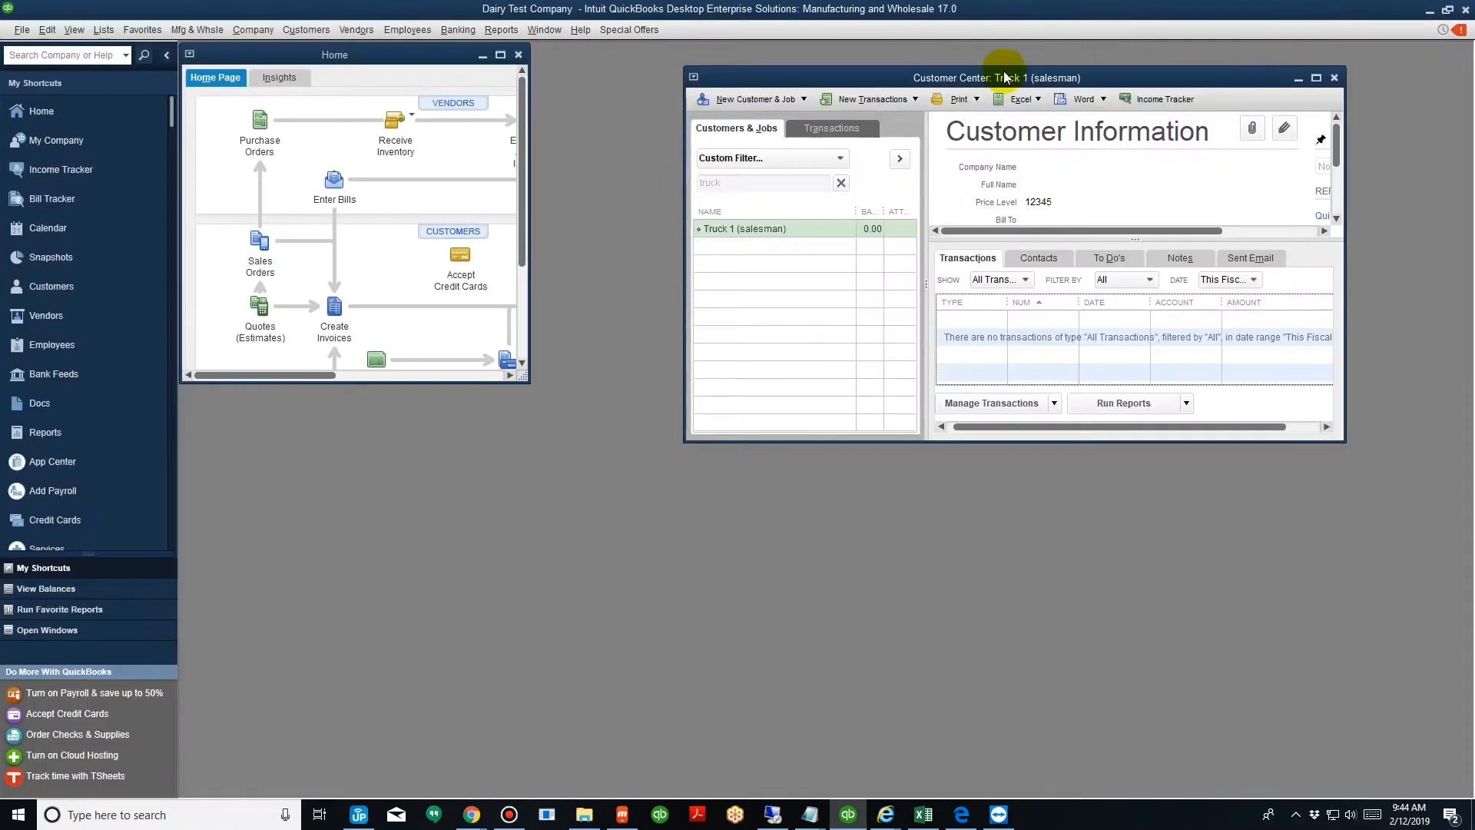
pyautogui.moveTo(1004, 78); pyautogui.dragTo(680, 136)
pyautogui.click(417, 289)
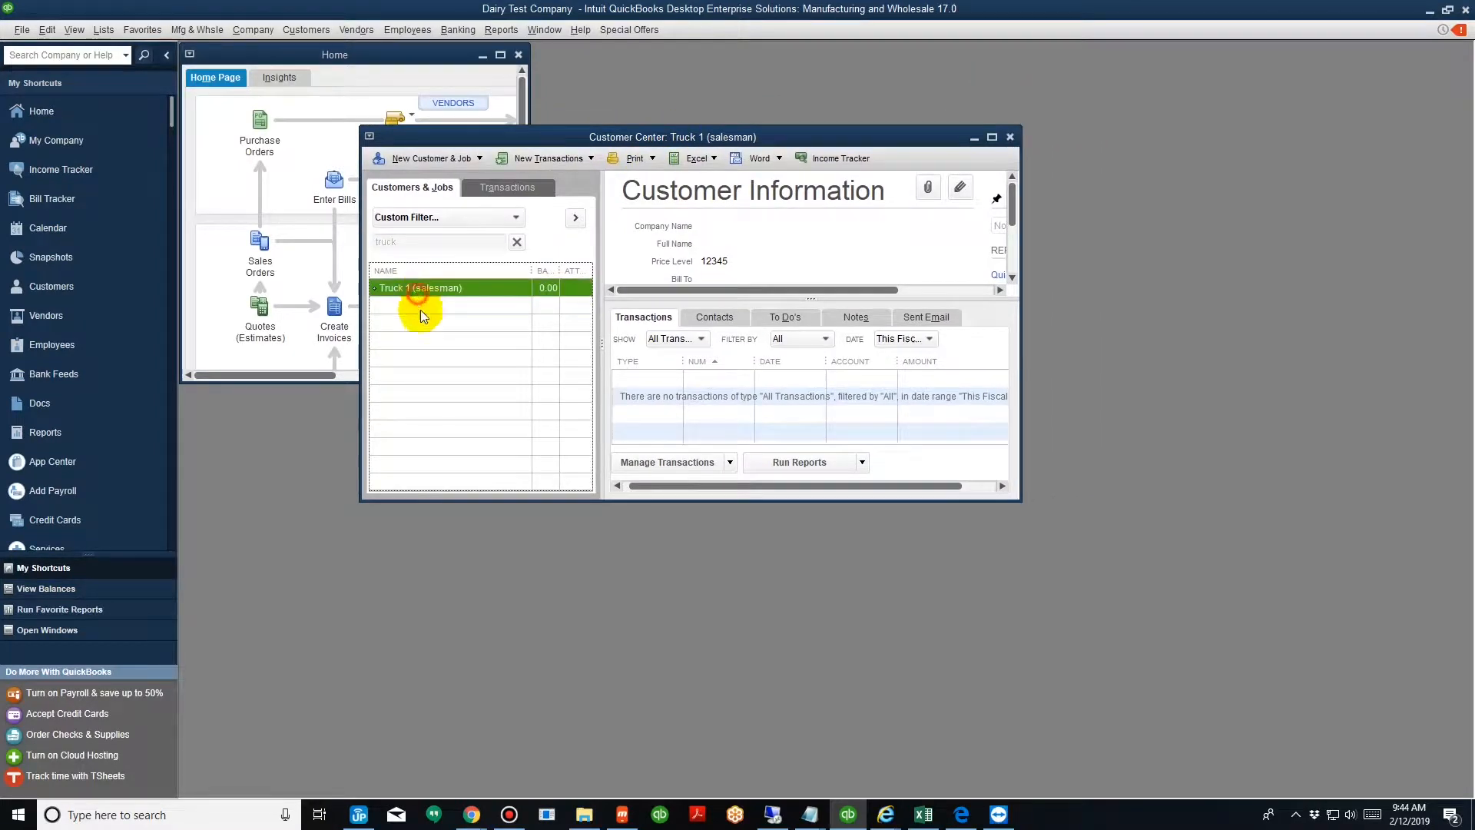
pyautogui.moveTo(563, 11); pyautogui.dragTo(1132, 117)
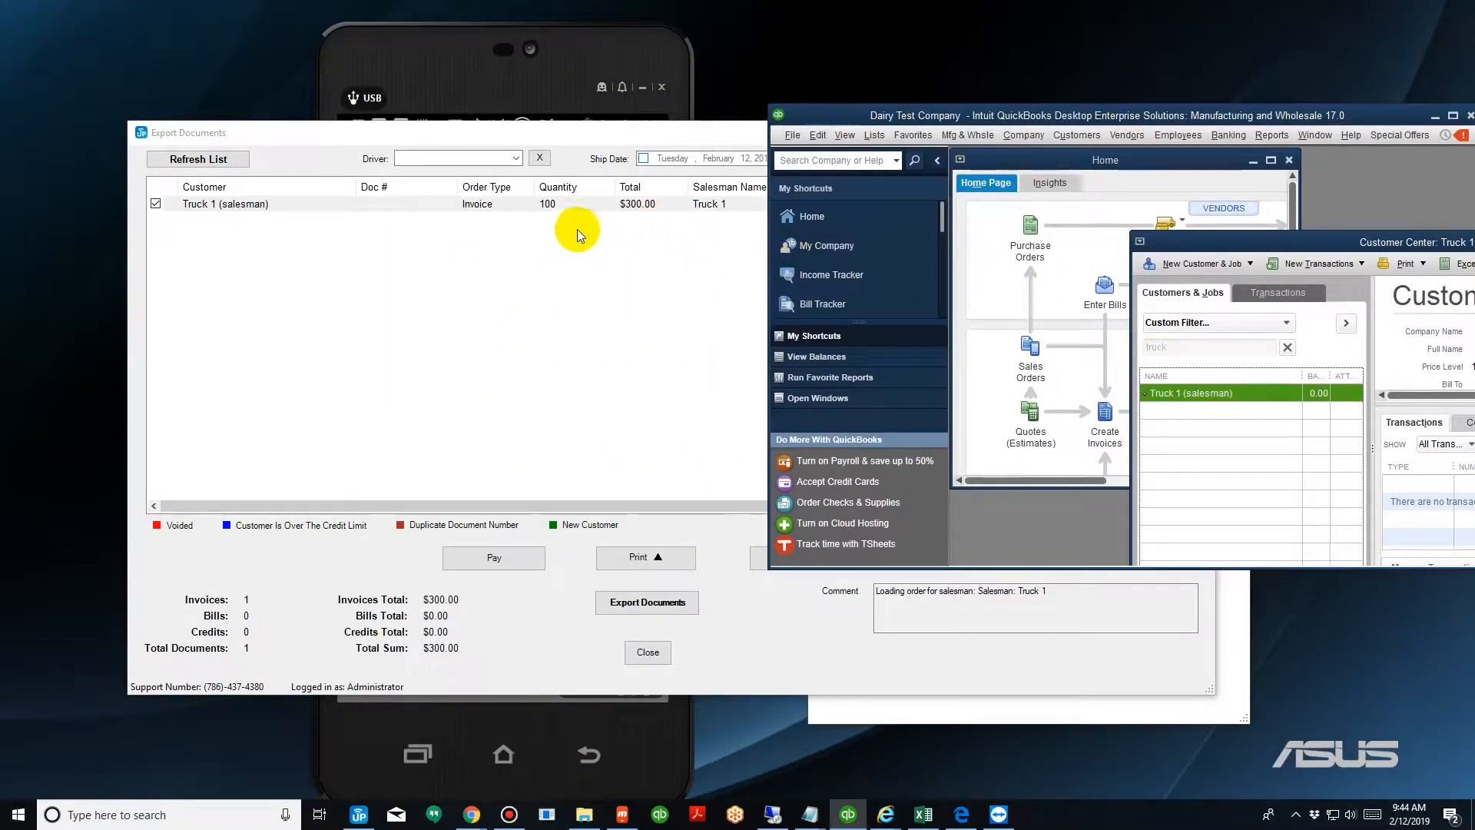
# Export the selected Truck 1 (salesman) invoice to QuickBooks.
pyautogui.click(490, 203)
pyautogui.click(1229, 441)
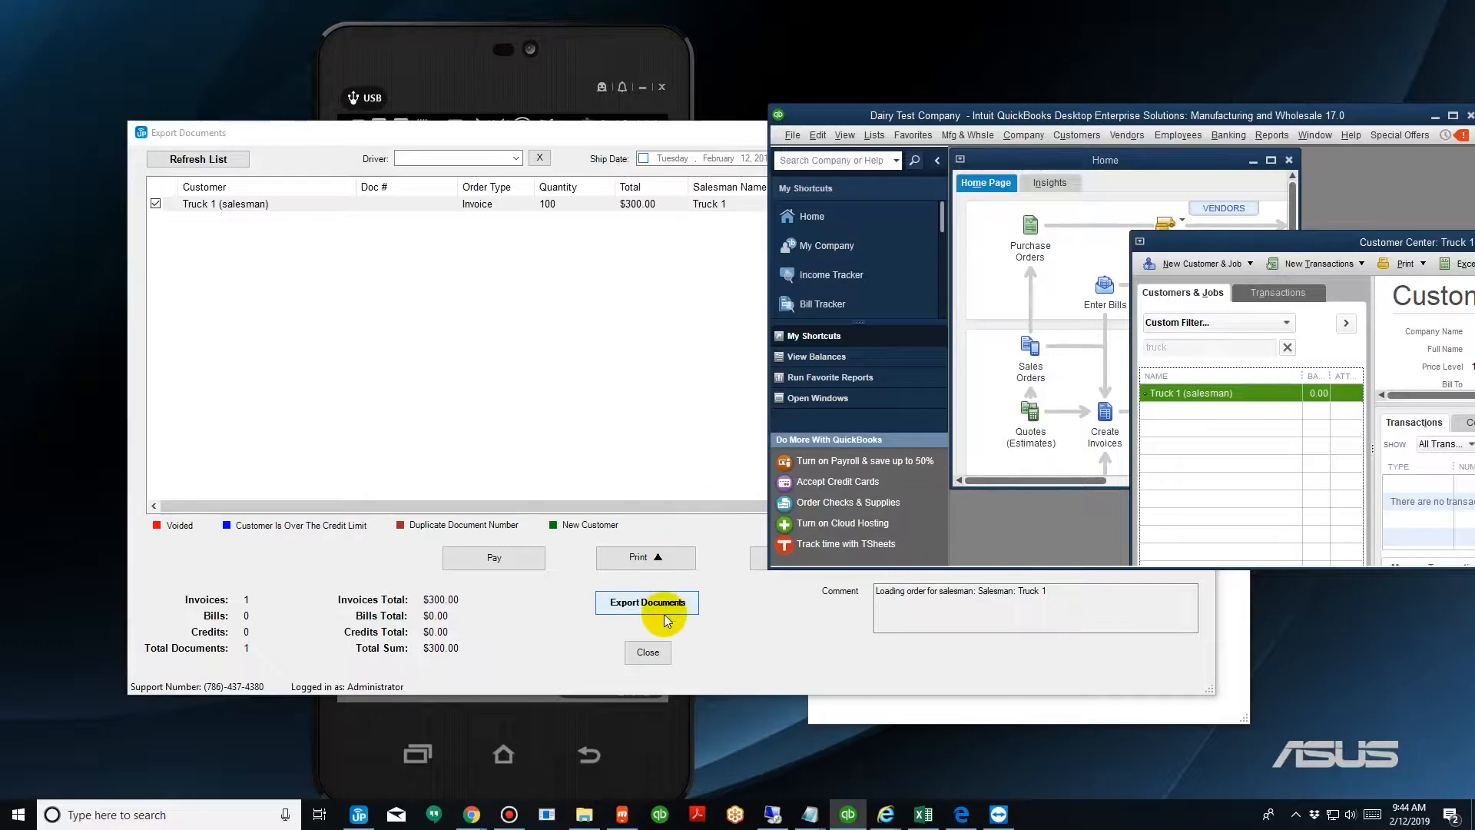
pyautogui.click(642, 603)
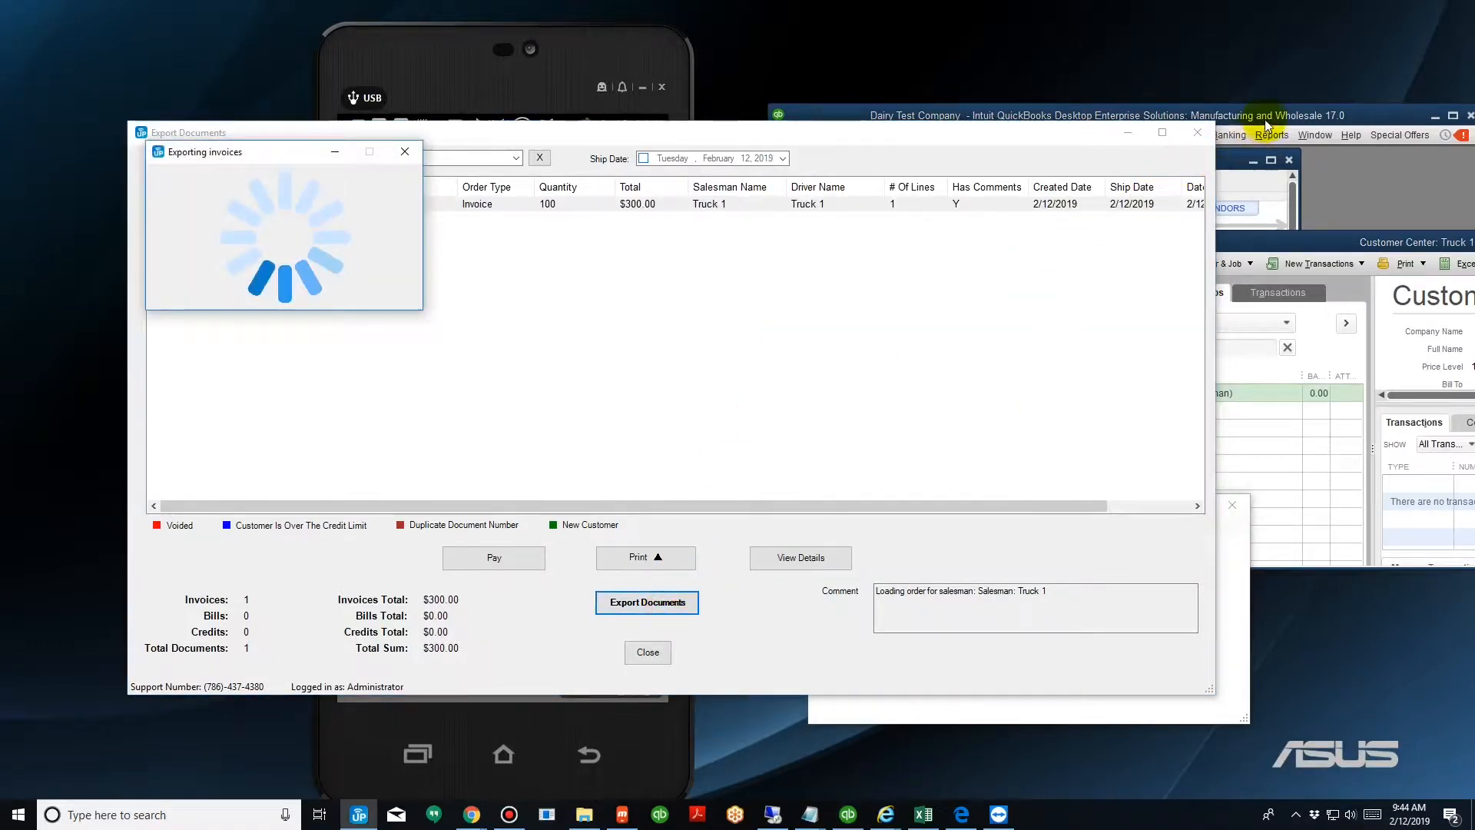
# Enlarge the Customer Center to review the Truck 1 (salesman) transaction list.
pyautogui.moveTo(1263, 115); pyautogui.dragTo(1257, 115)
pyautogui.moveTo(1084, 156); pyautogui.dragTo(849, 169)
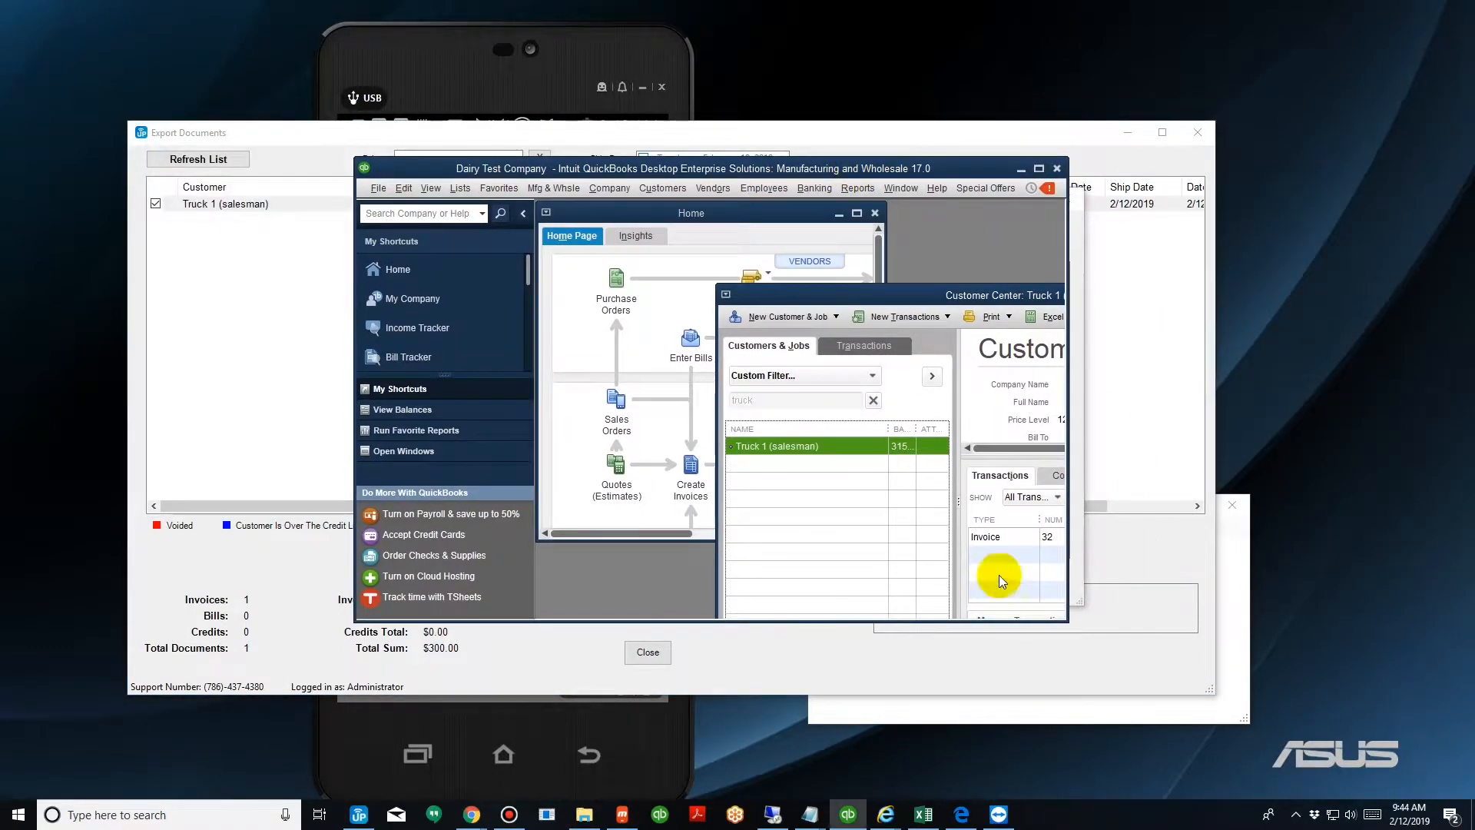
pyautogui.moveTo(913, 288); pyautogui.dragTo(732, 226)
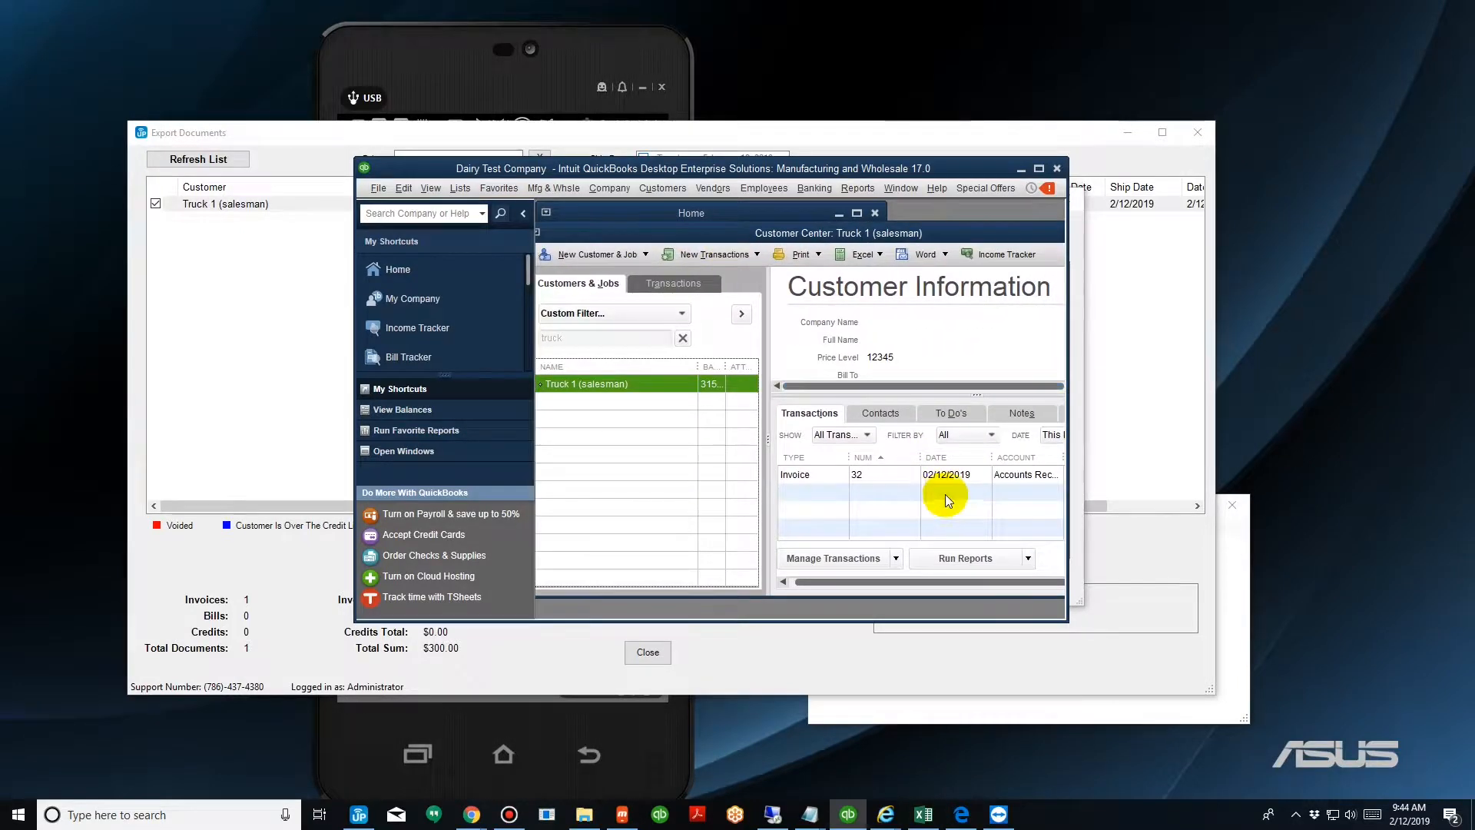
pyautogui.click(1038, 169)
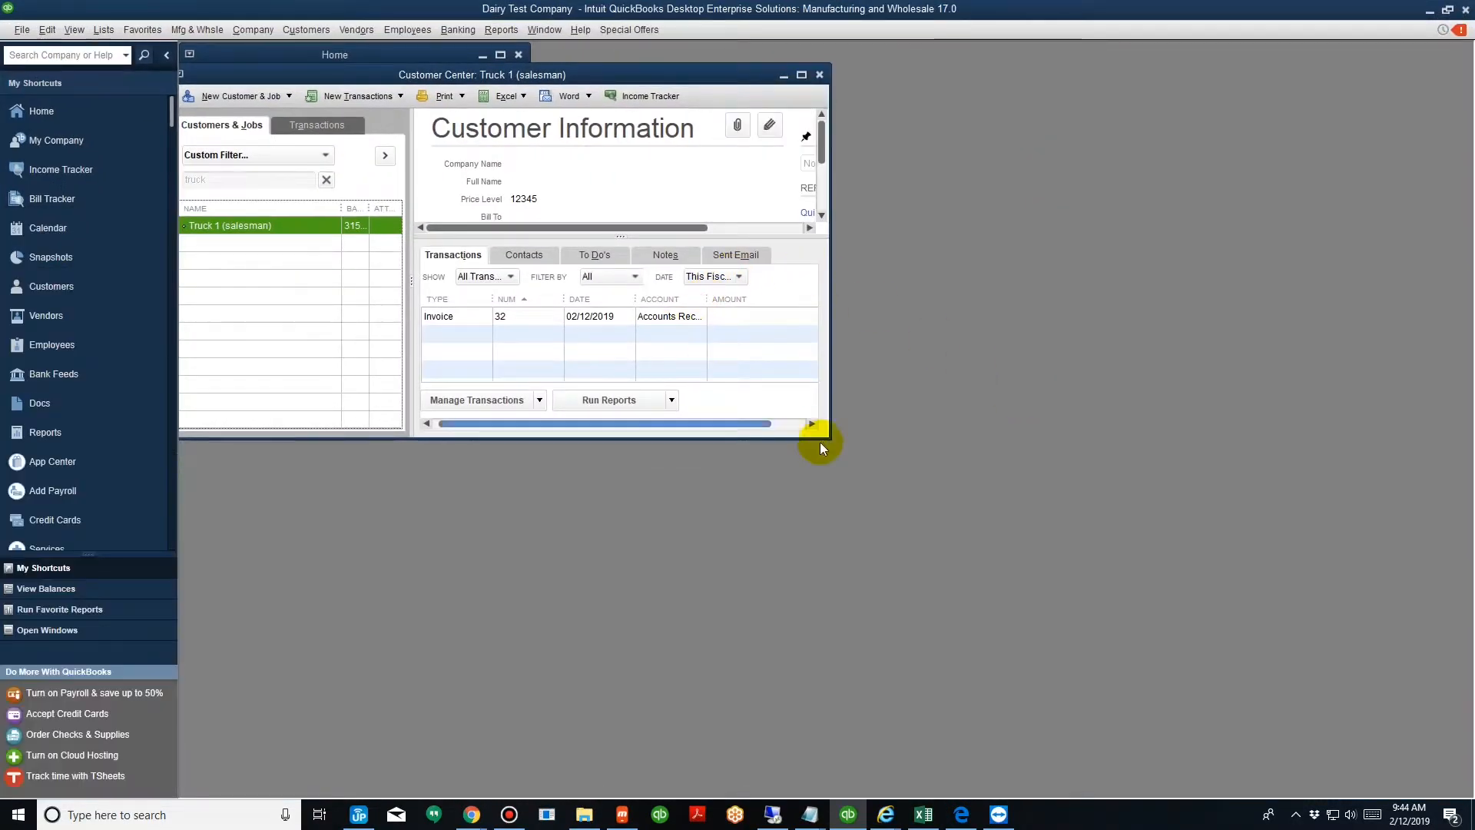
pyautogui.moveTo(835, 441); pyautogui.dragTo(1203, 577)
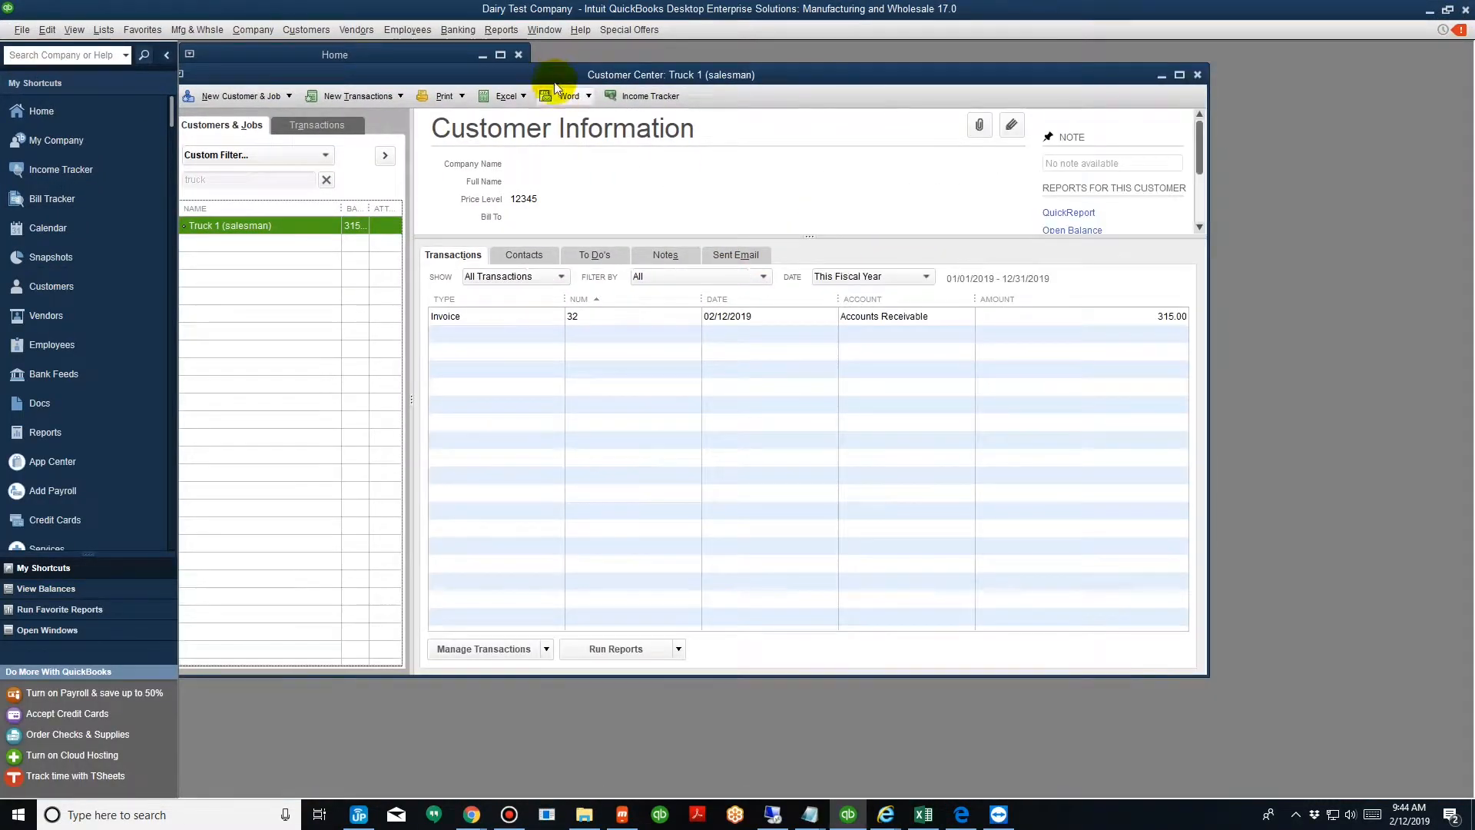
pyautogui.moveTo(558, 76); pyautogui.dragTo(671, 128)
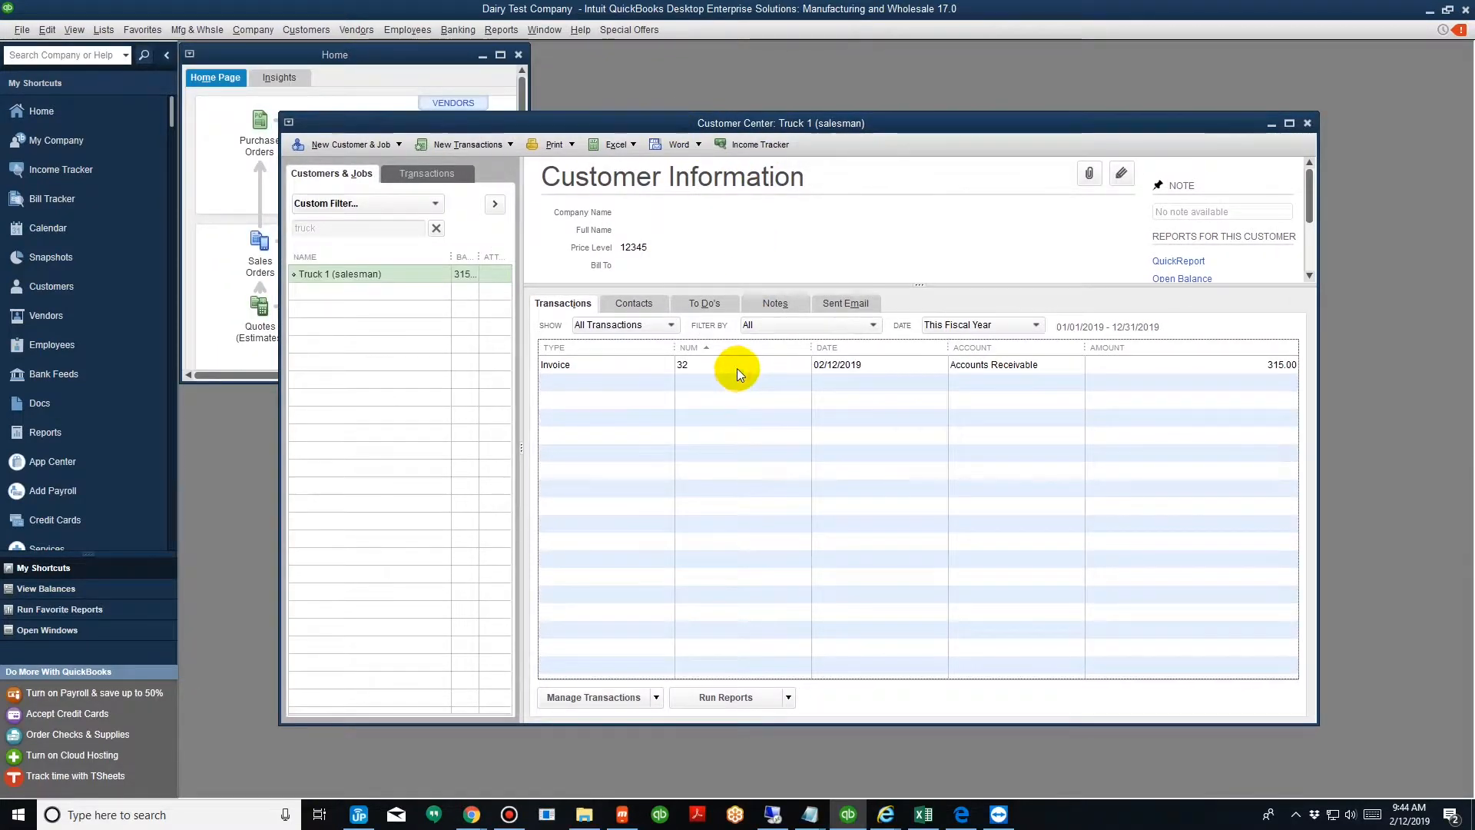
# Open invoice 32 from the Customer Center, inspect its Whole Milk Gallon line, and close it.
pyautogui.doubleClick(735, 368)
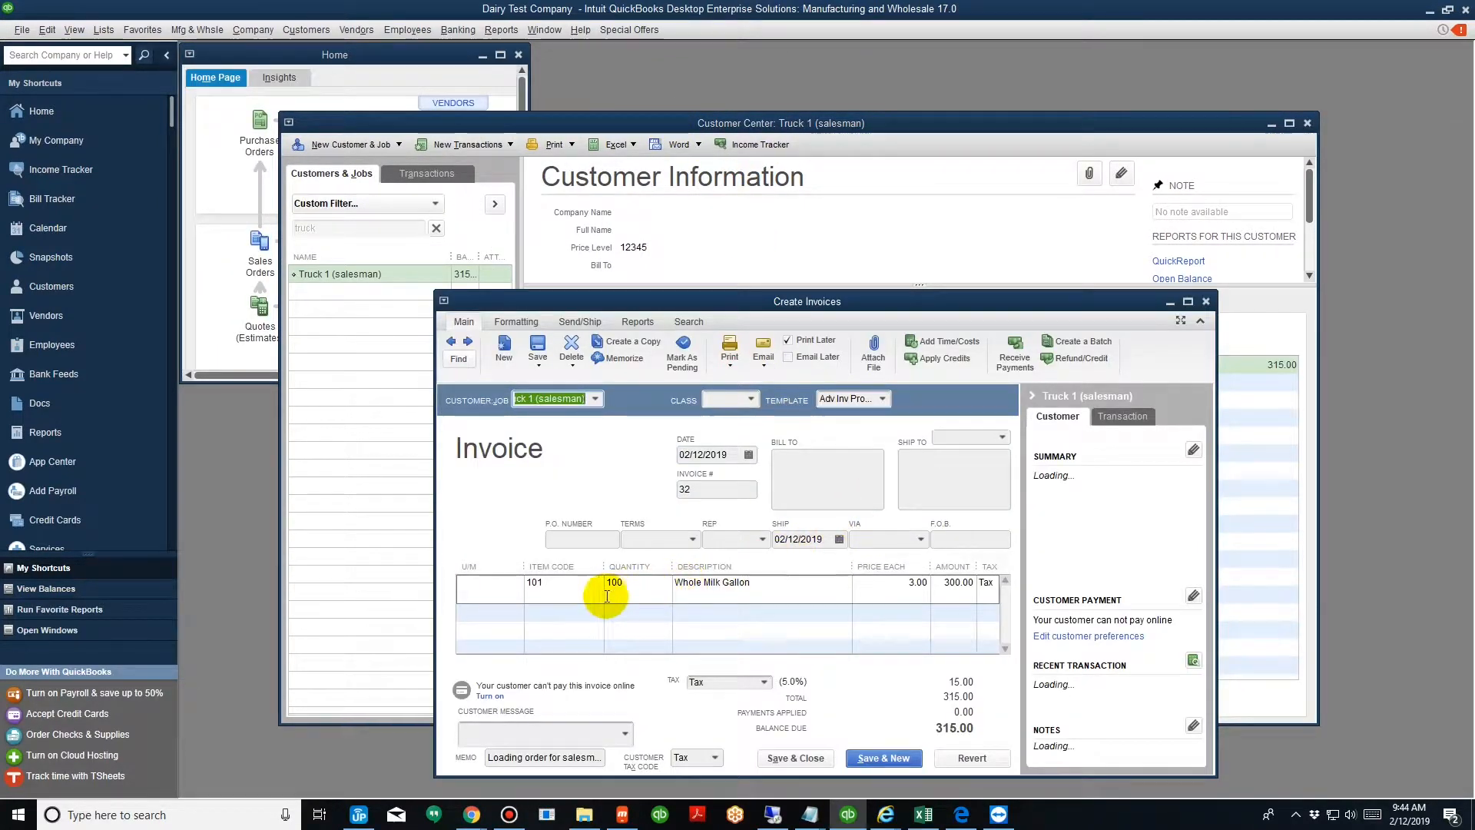
pyautogui.click(564, 581)
pyautogui.click(650, 582)
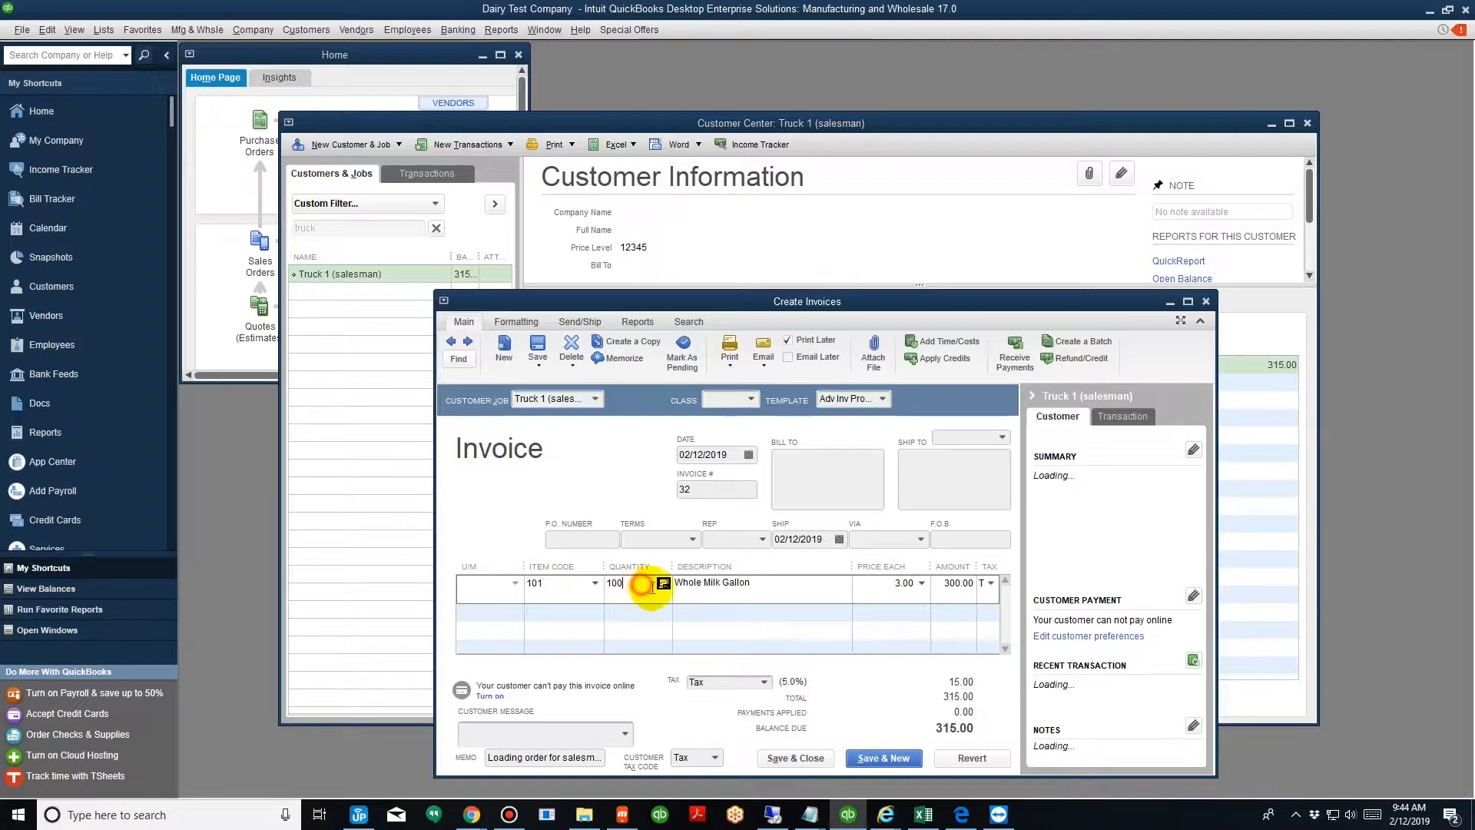
pyautogui.moveTo(645, 587); pyautogui.dragTo(509, 596)
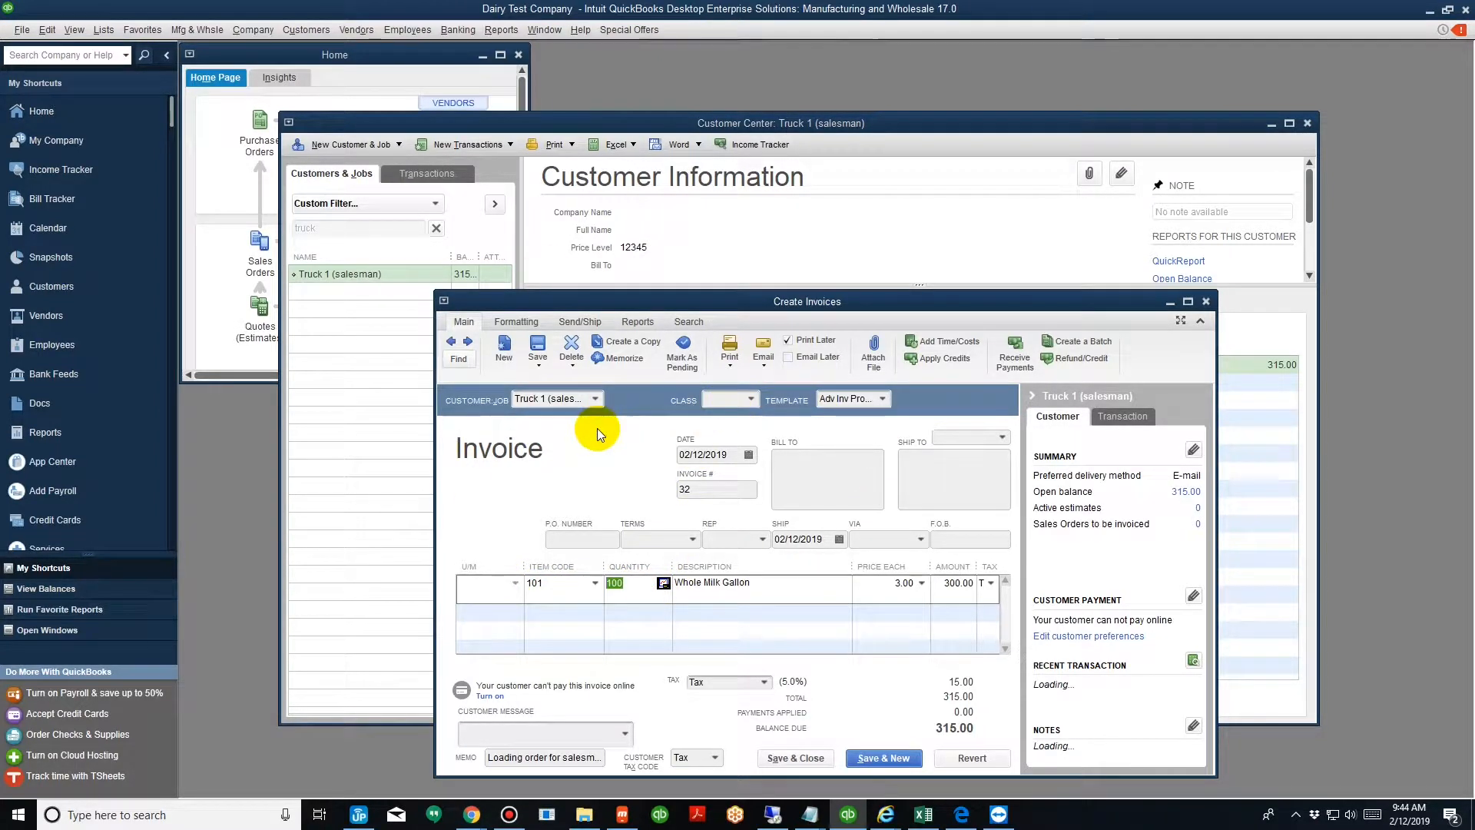
pyautogui.click(1208, 301)
# Close the exported documents list and the Export Documents window.
pyautogui.moveTo(871, 9); pyautogui.dragTo(878, 132)
pyautogui.click(479, 358)
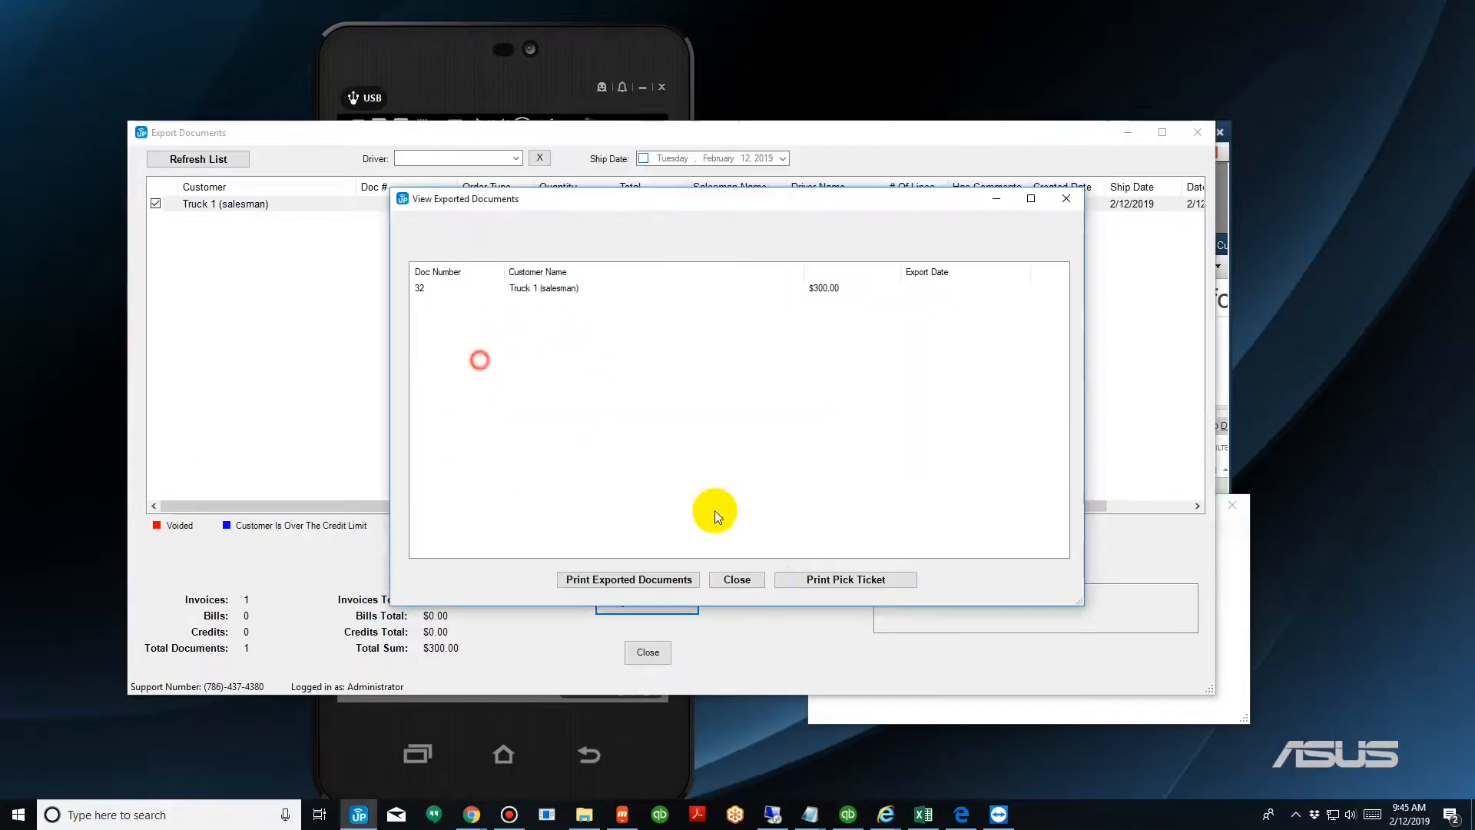
pyautogui.click(726, 576)
pyautogui.click(656, 664)
# Dismiss the success message and return the mobile app to its main customer screen.
pyautogui.click(505, 472)
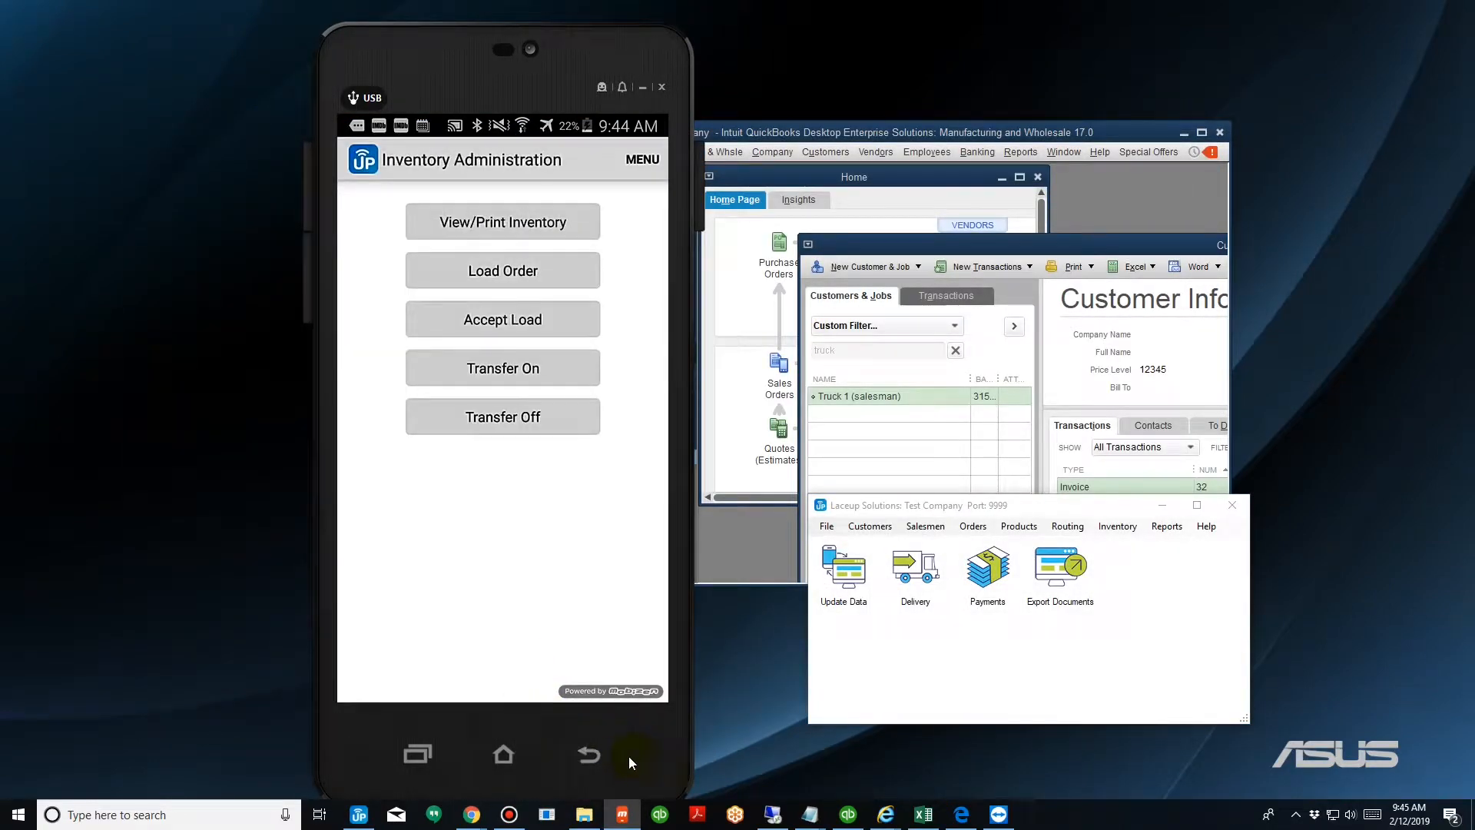
pyautogui.click(590, 758)
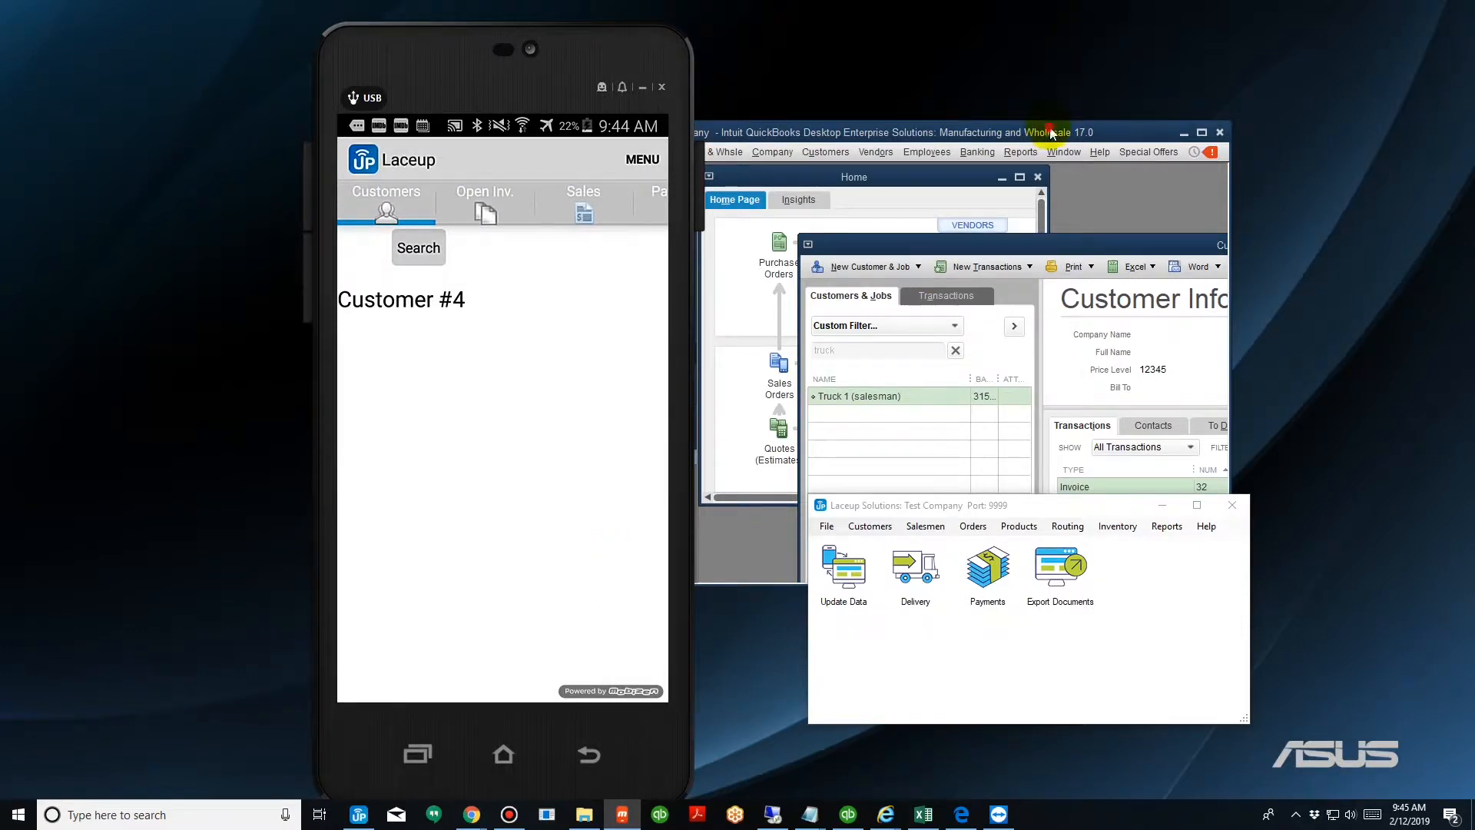
pyautogui.moveTo(1051, 133); pyautogui.dragTo(1164, 83)
pyautogui.click(1152, 690)
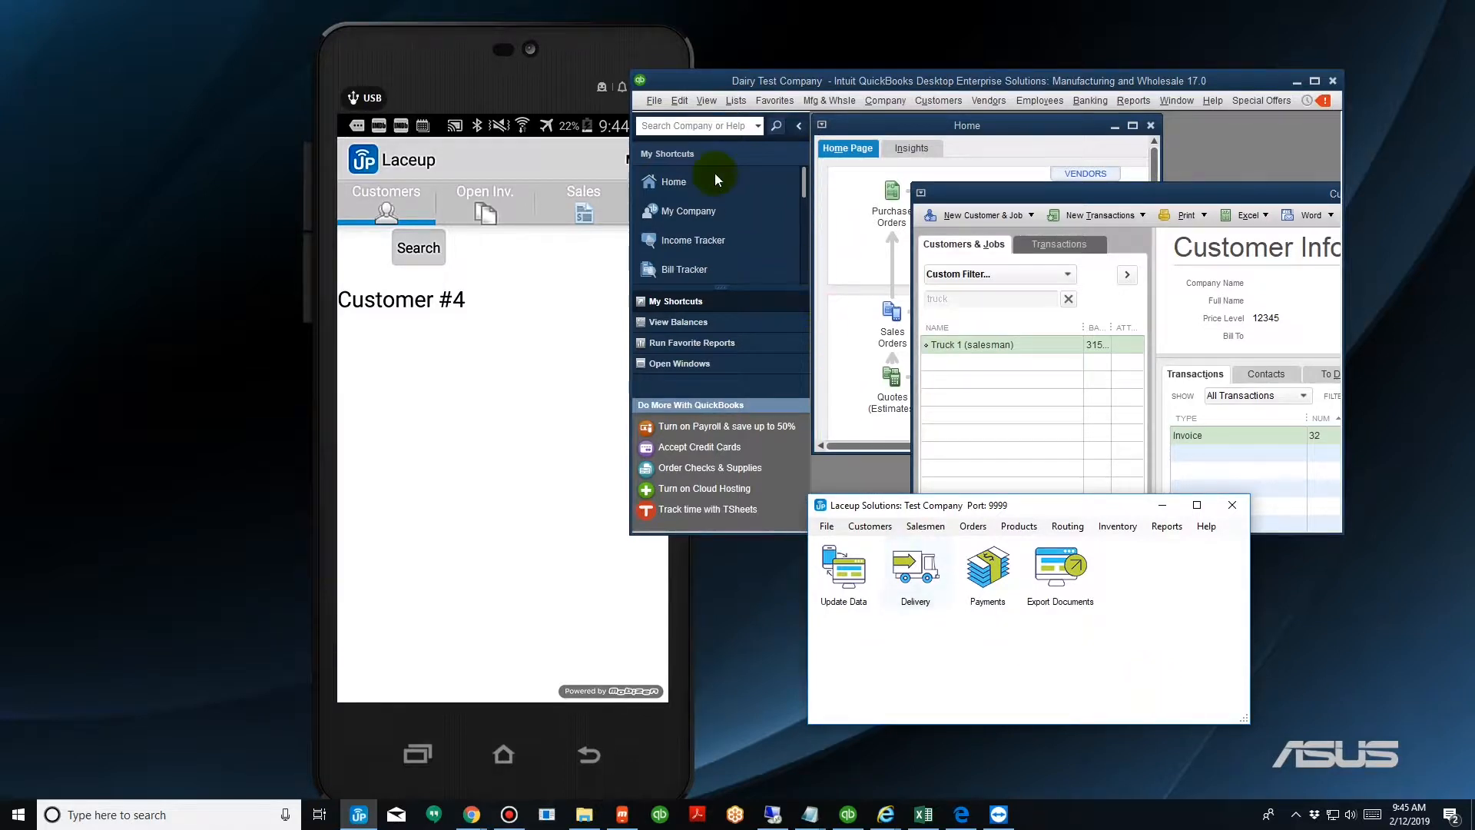
# Open Customer #4 in the mobile app and start creating an invoice from its menu.
pyautogui.moveTo(555, 54); pyautogui.dragTo(419, 57)
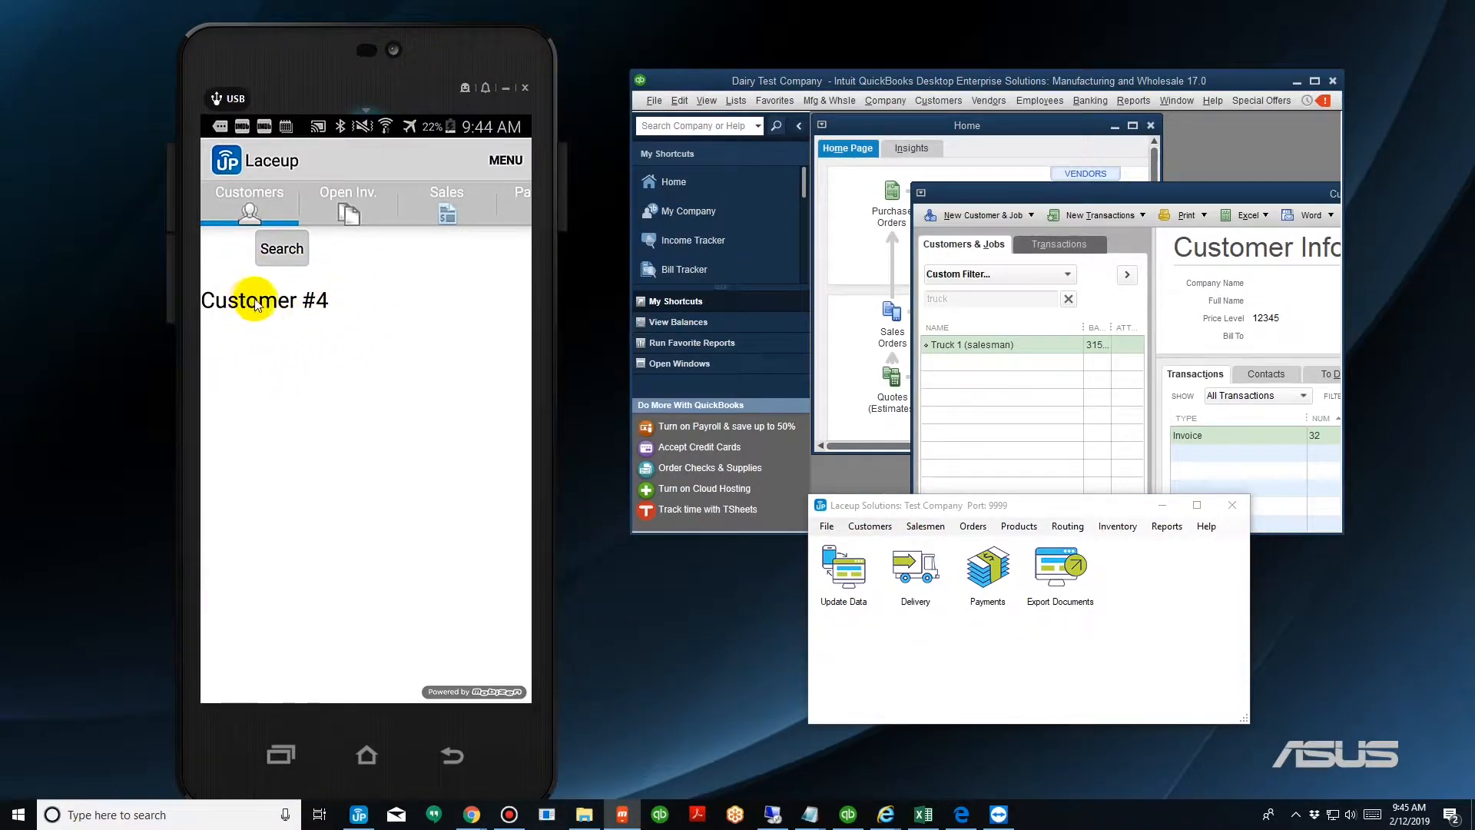
pyautogui.click(261, 304)
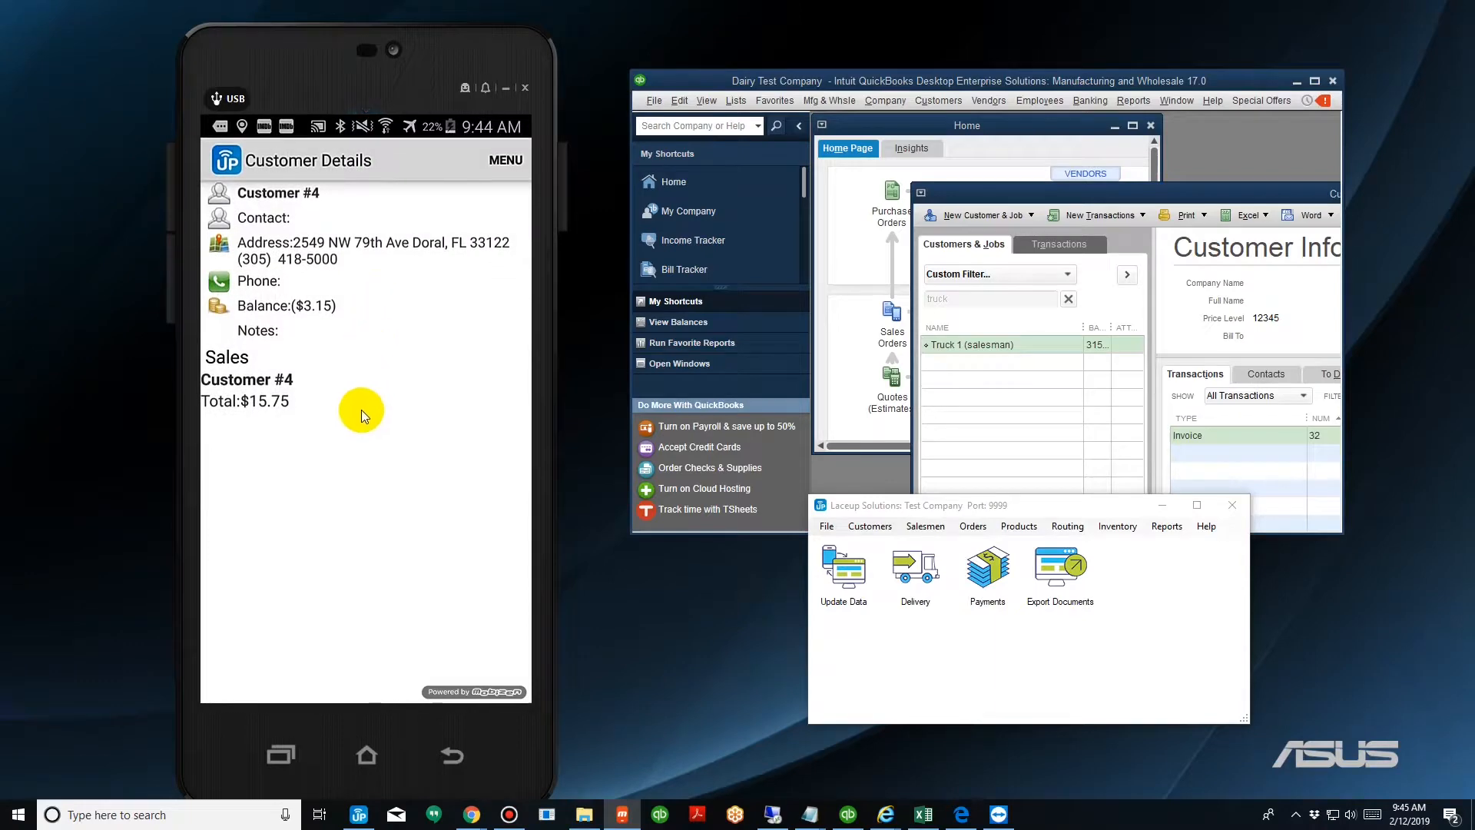
pyautogui.click(503, 165)
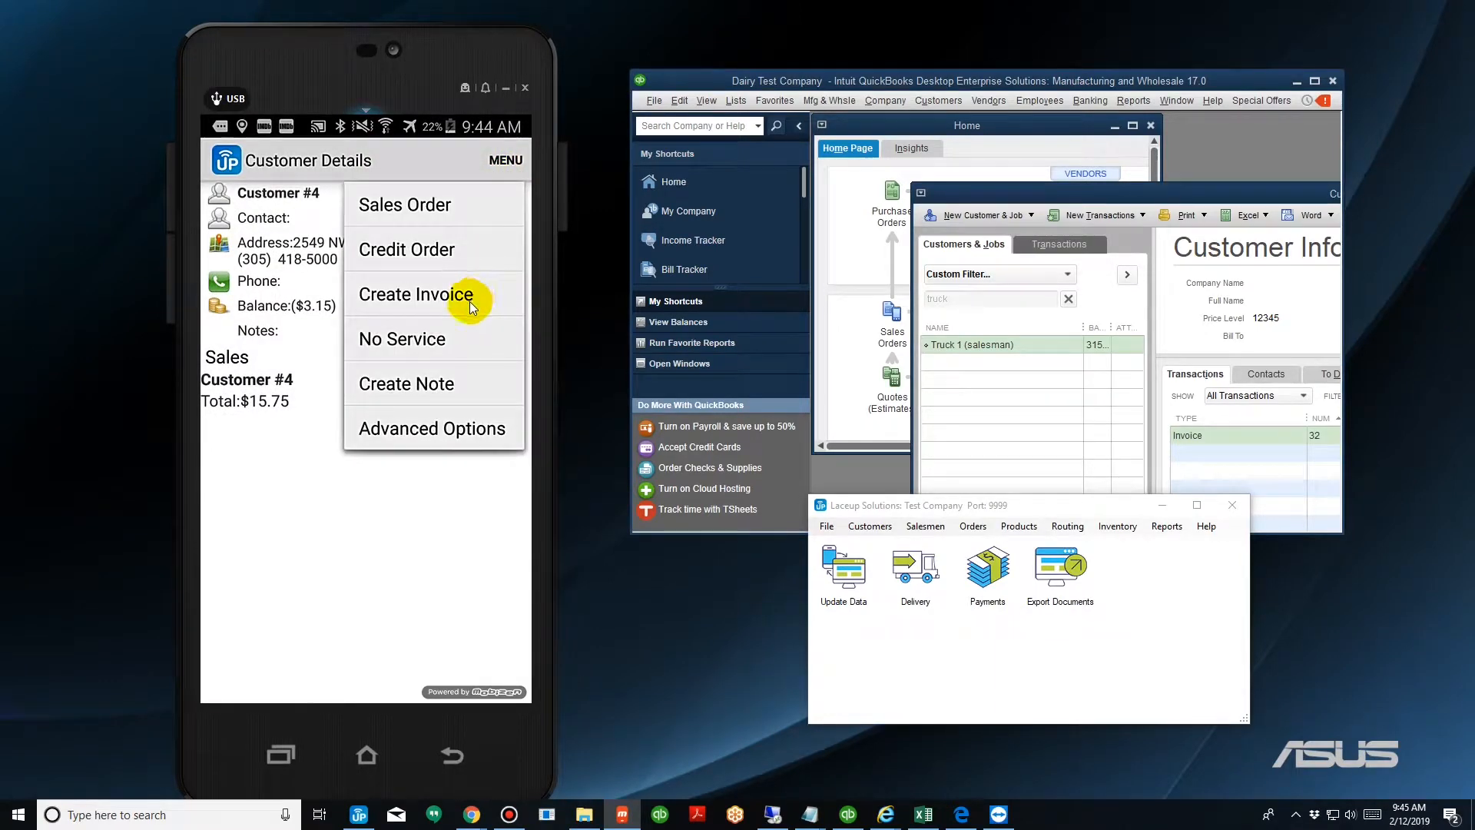
pyautogui.click(468, 303)
pyautogui.click(428, 500)
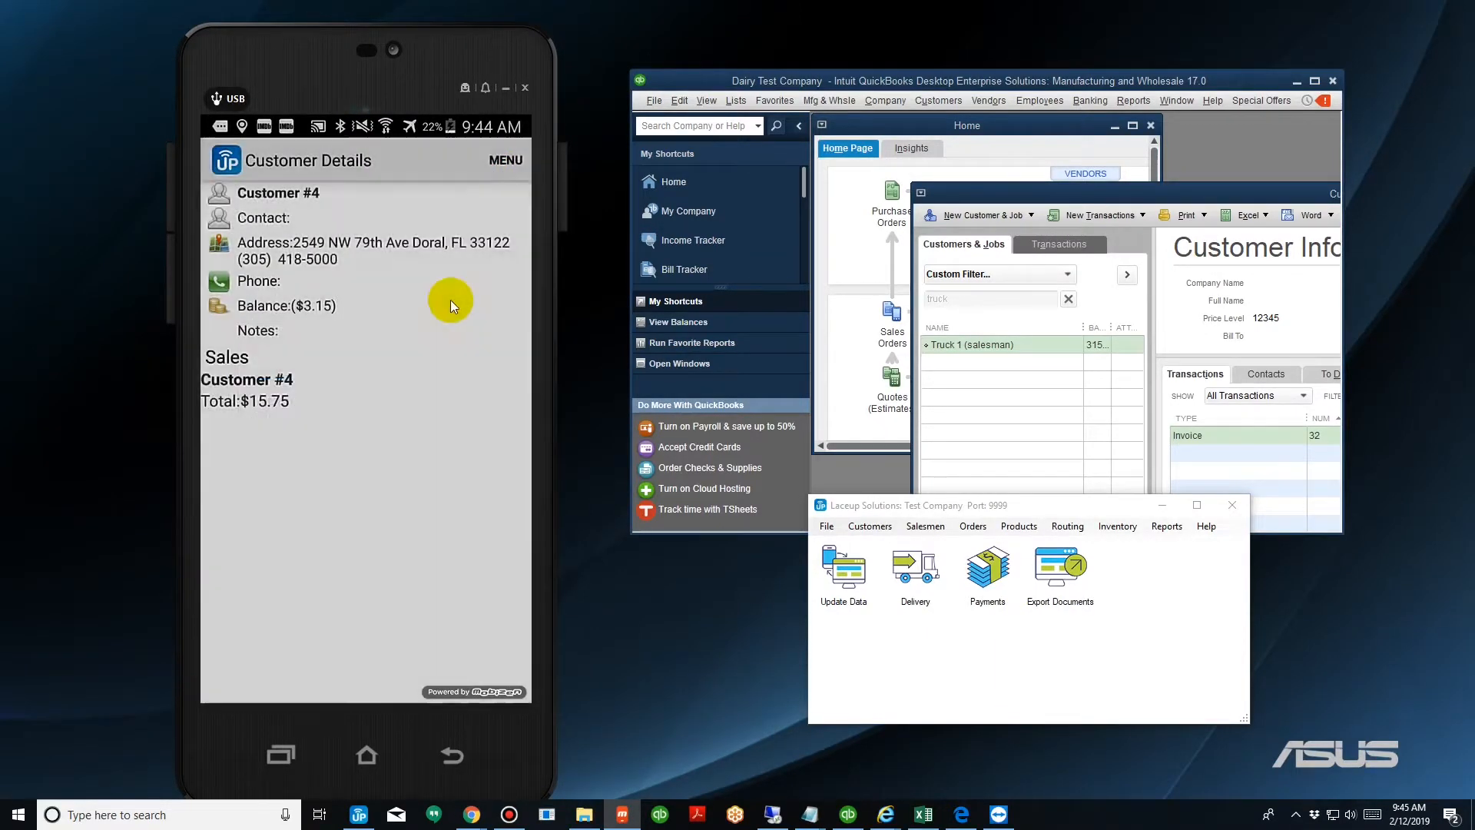
# Start a sales invoice for Customer #4 and browse the product categories to the milk products.
pyautogui.click(498, 170)
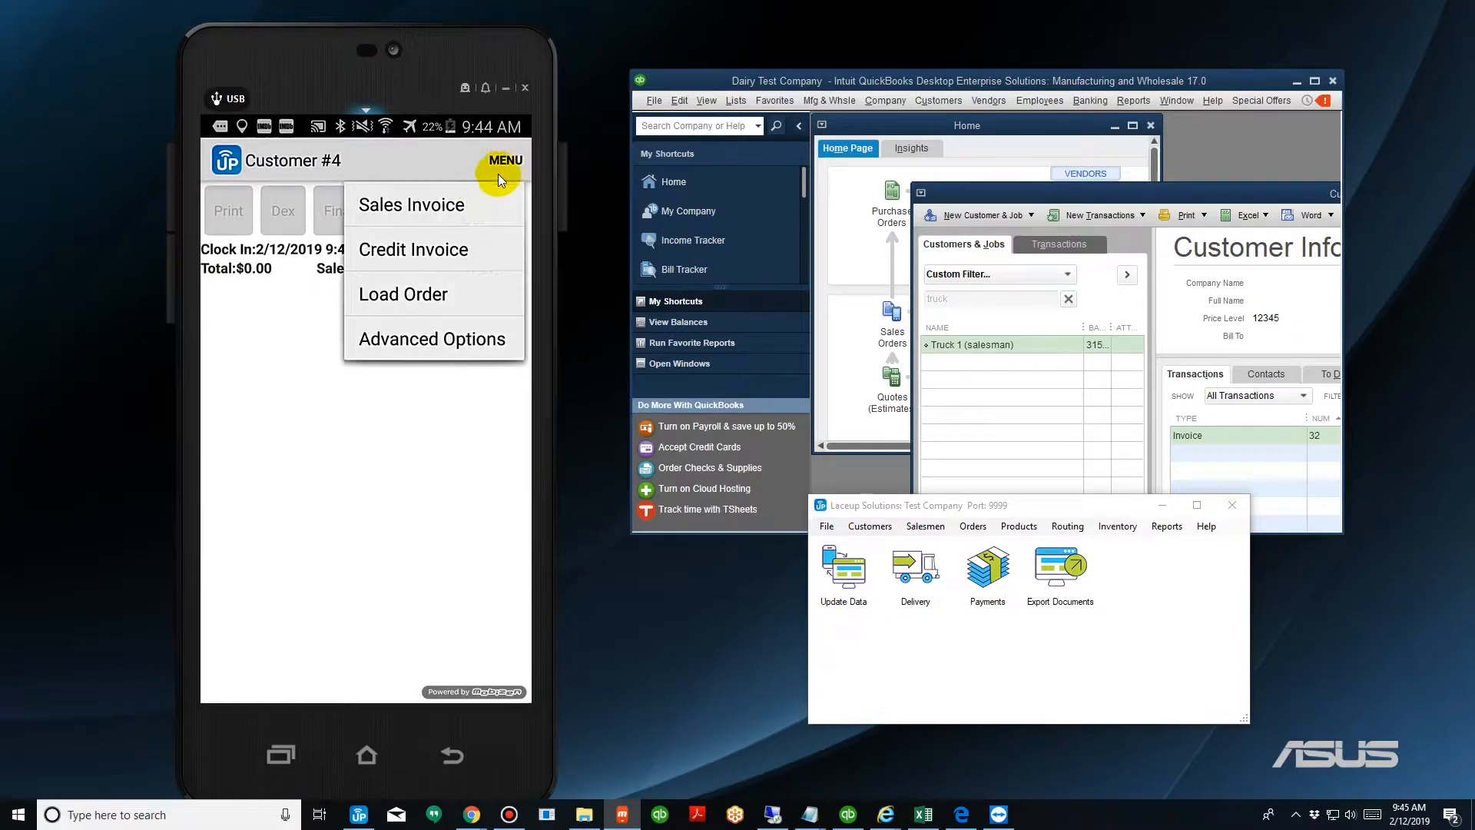
pyautogui.click(480, 209)
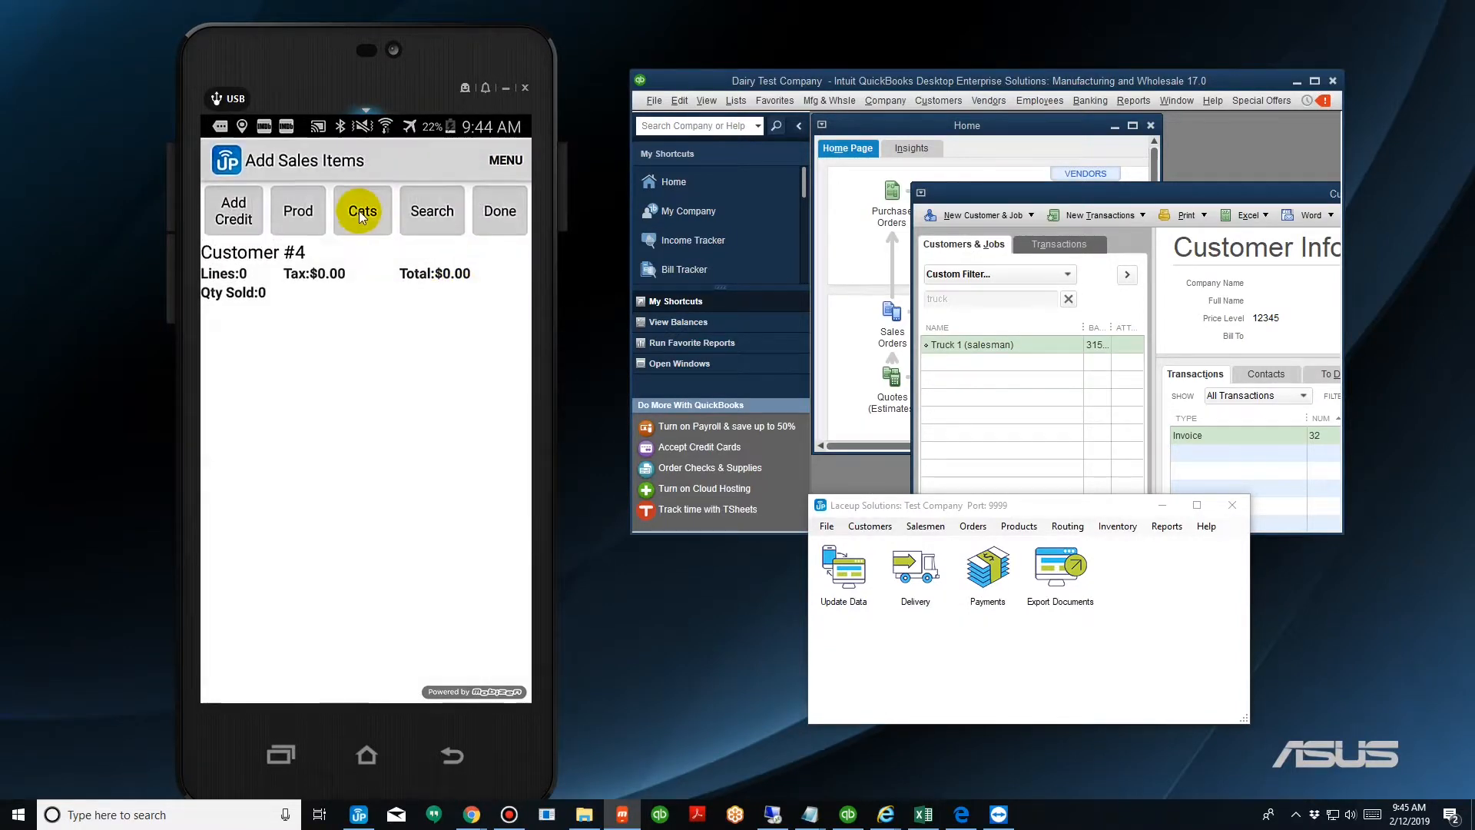
pyautogui.click(358, 210)
pyautogui.click(314, 252)
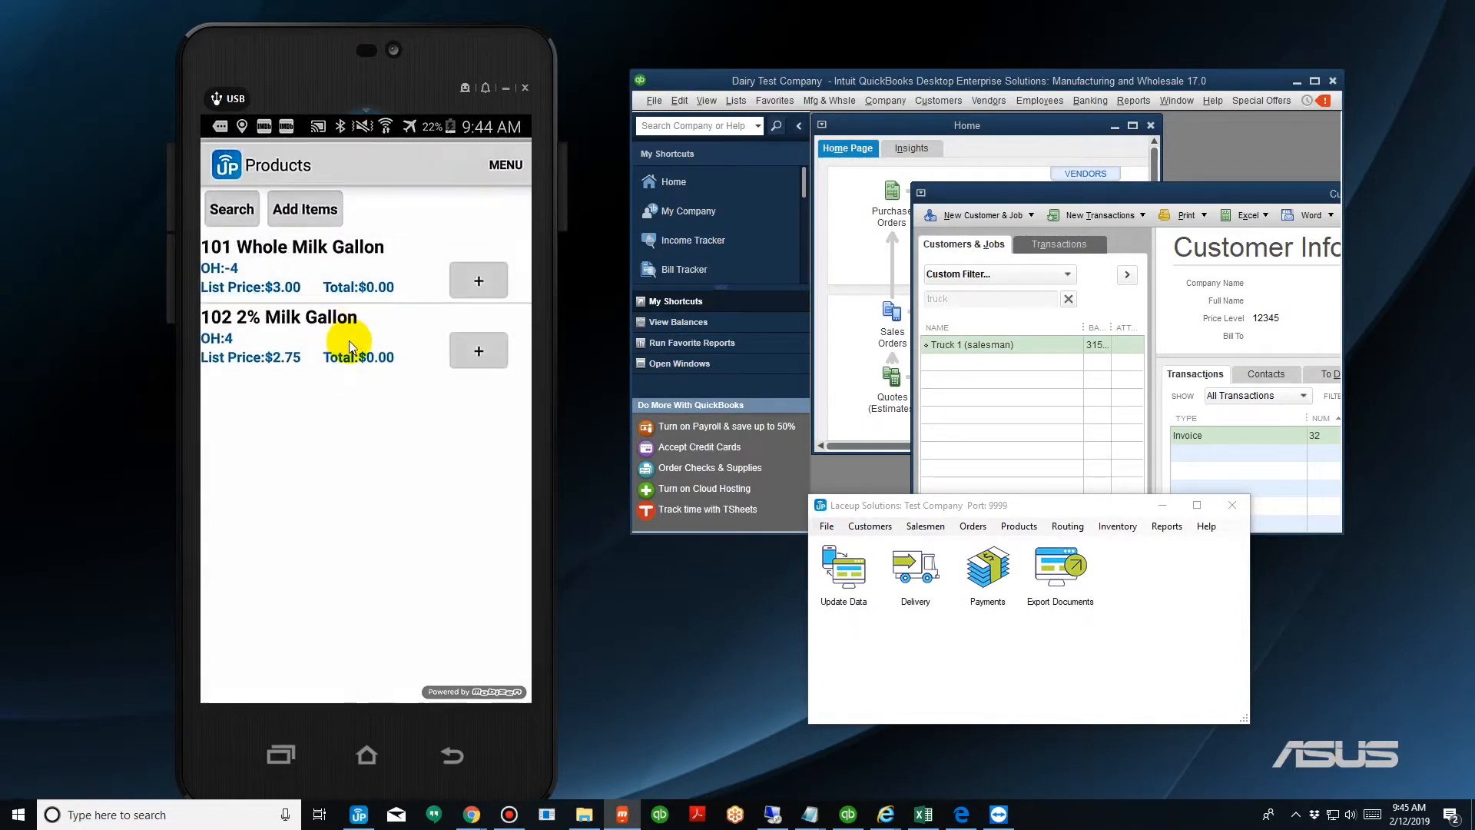
# Add 5 of Whole Milk Gallon to the sales invoice and finish adding items.
pyautogui.click(478, 281)
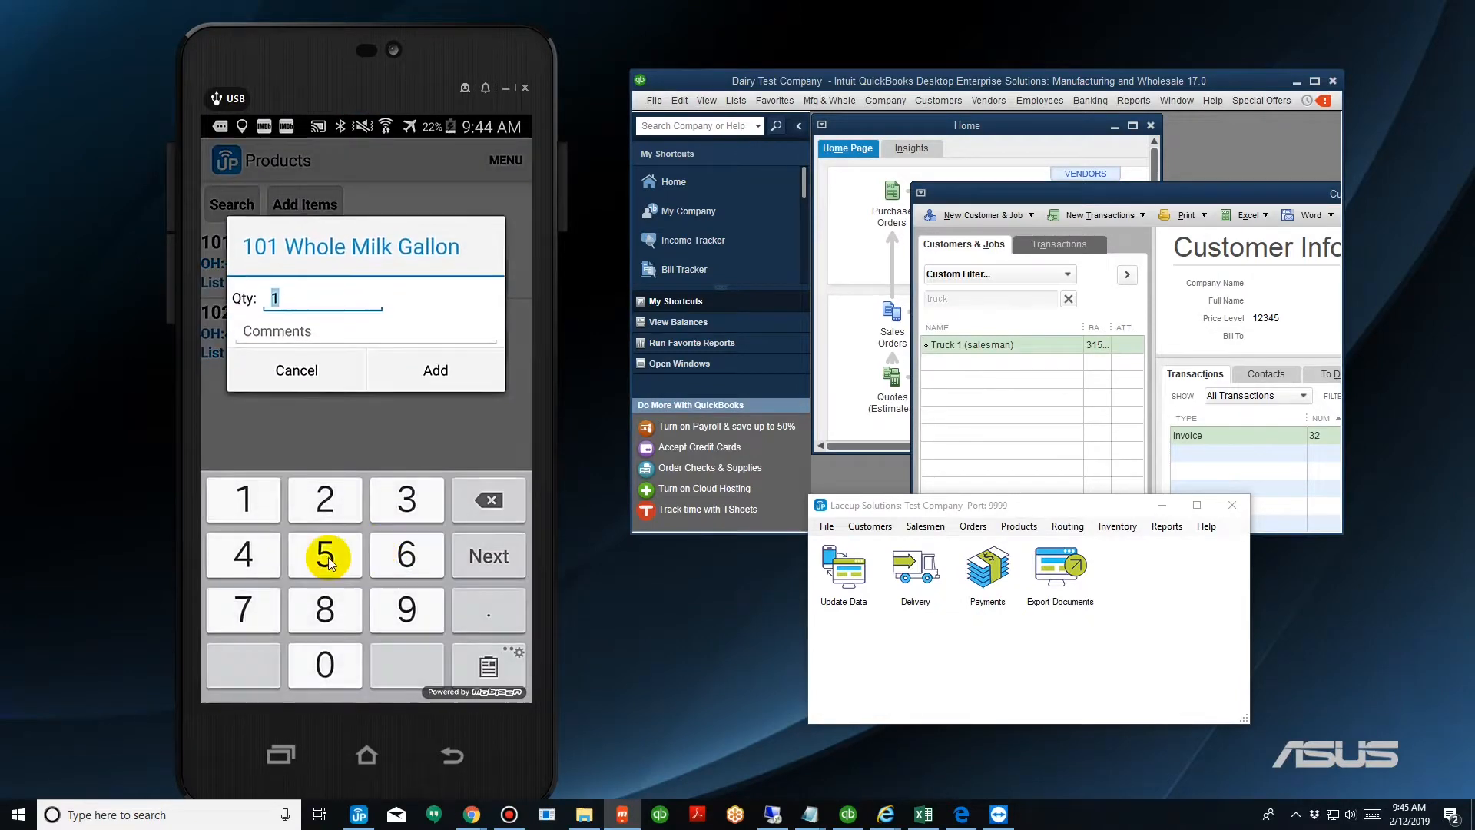
pyautogui.click(325, 558)
pyautogui.click(435, 370)
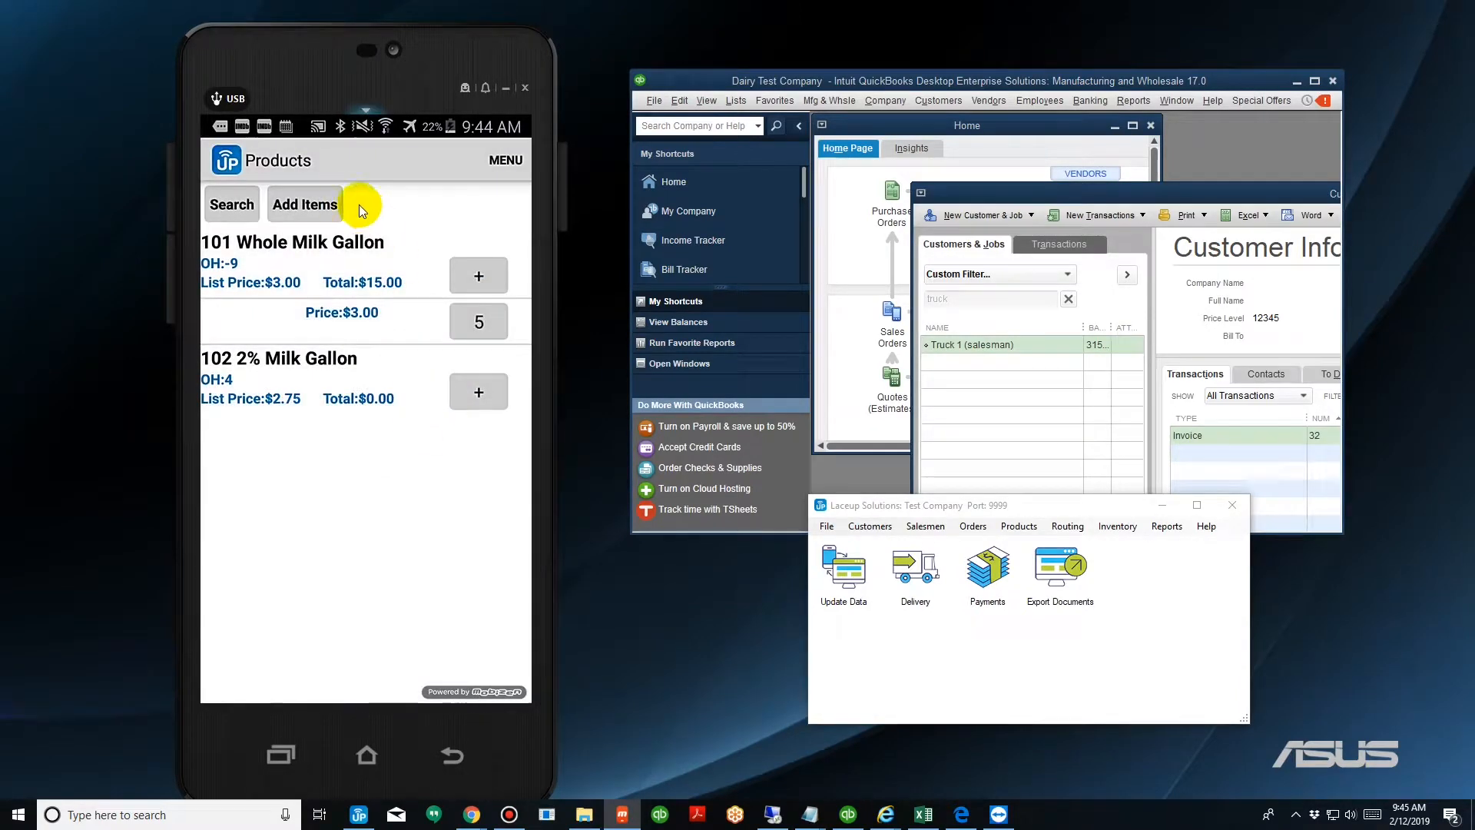
pyautogui.click(336, 209)
pyautogui.click(496, 204)
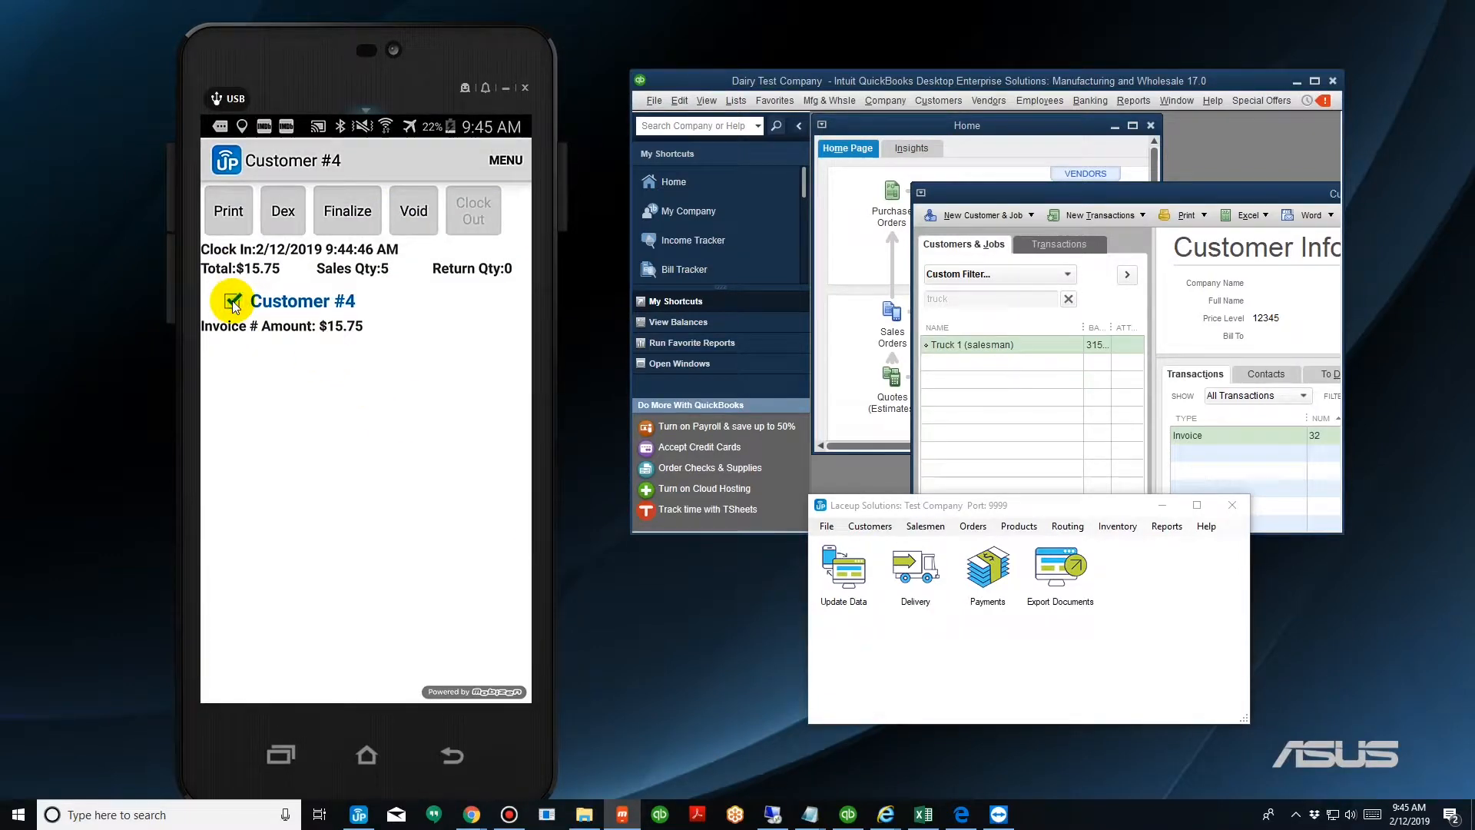
# Finalize the invoice batch and collect and save the customer's signature.
pyautogui.click(330, 218)
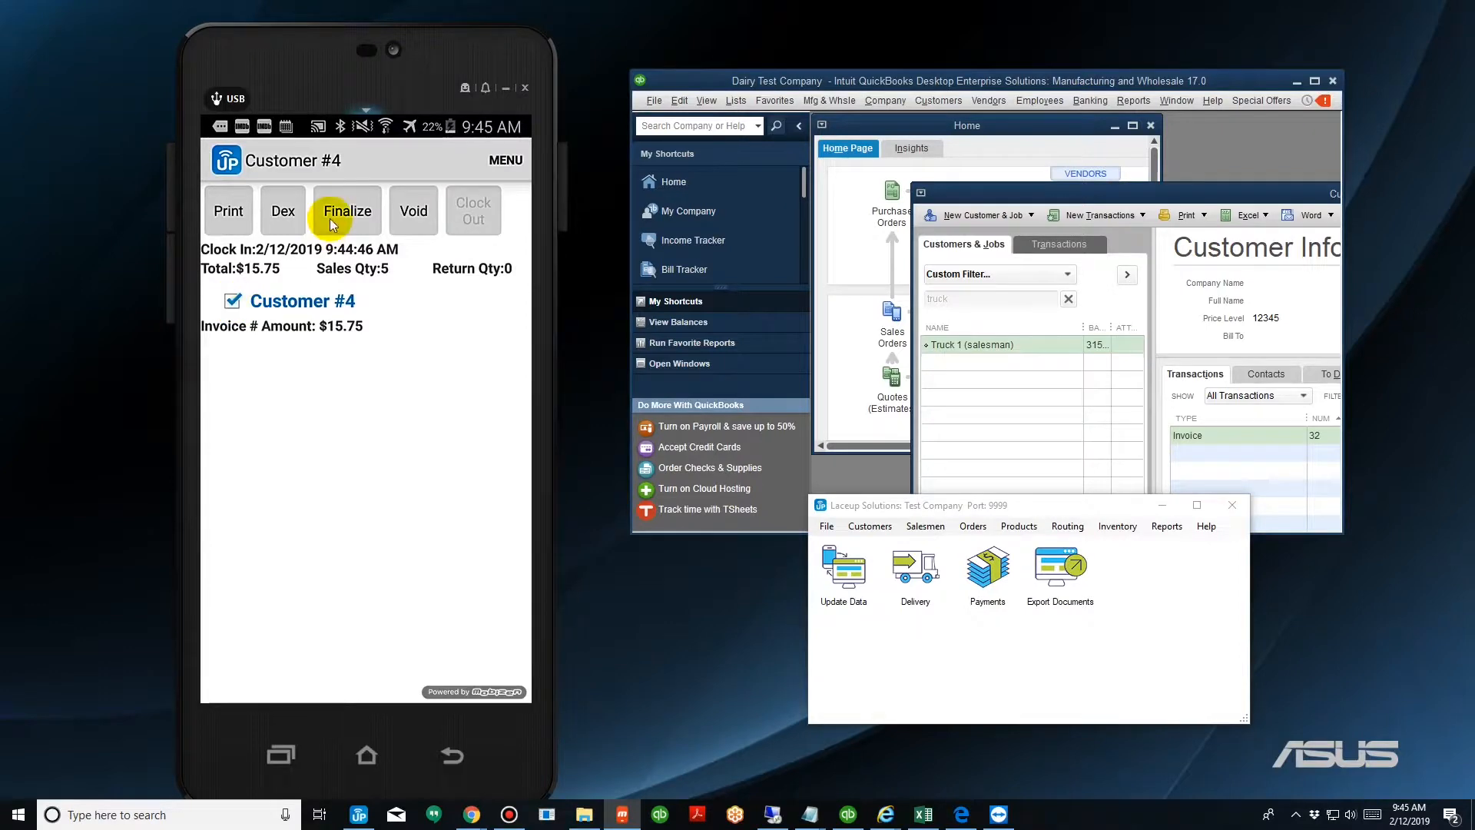
pyautogui.click(440, 477)
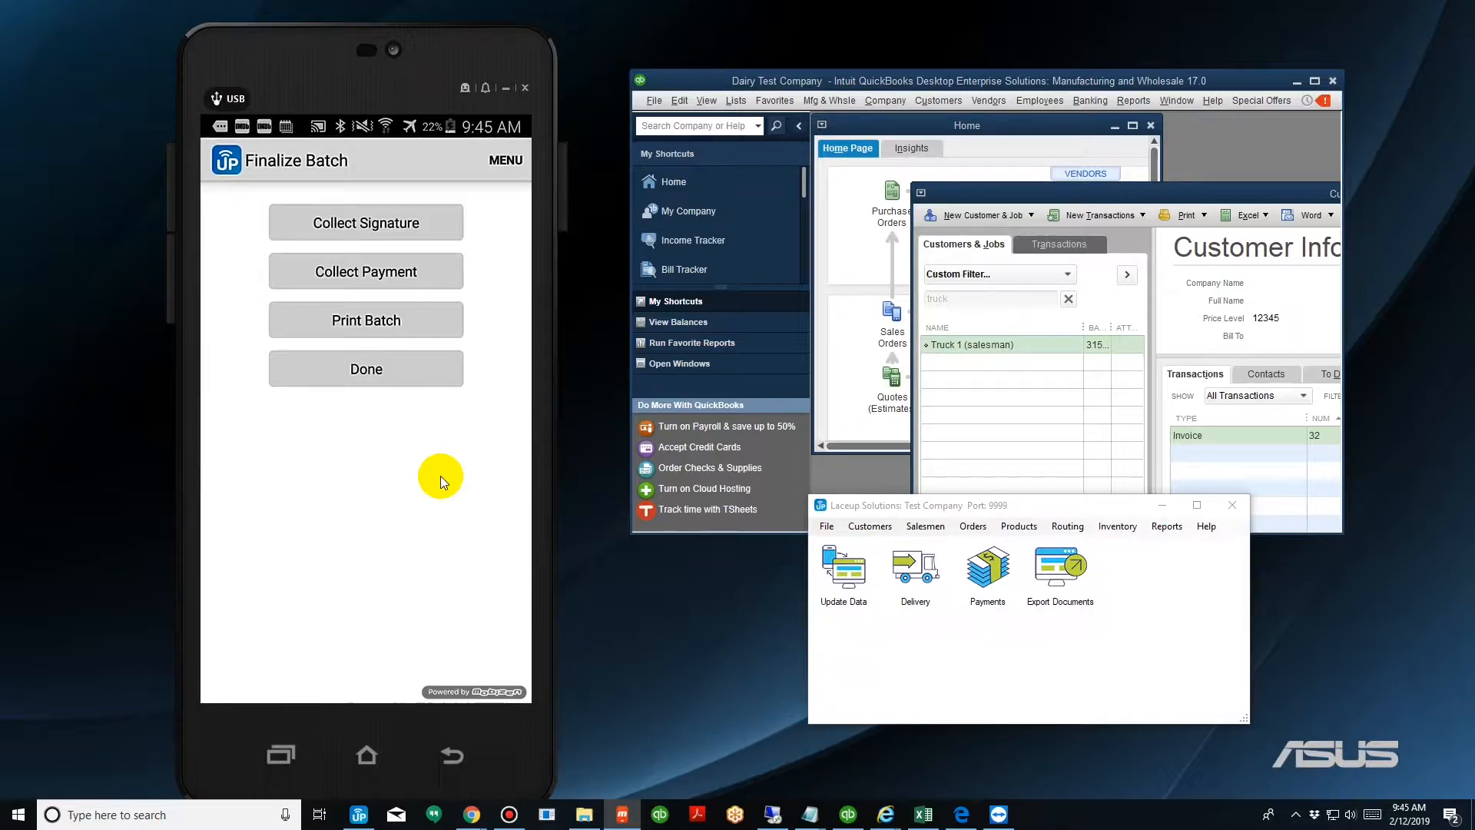
pyautogui.click(341, 245)
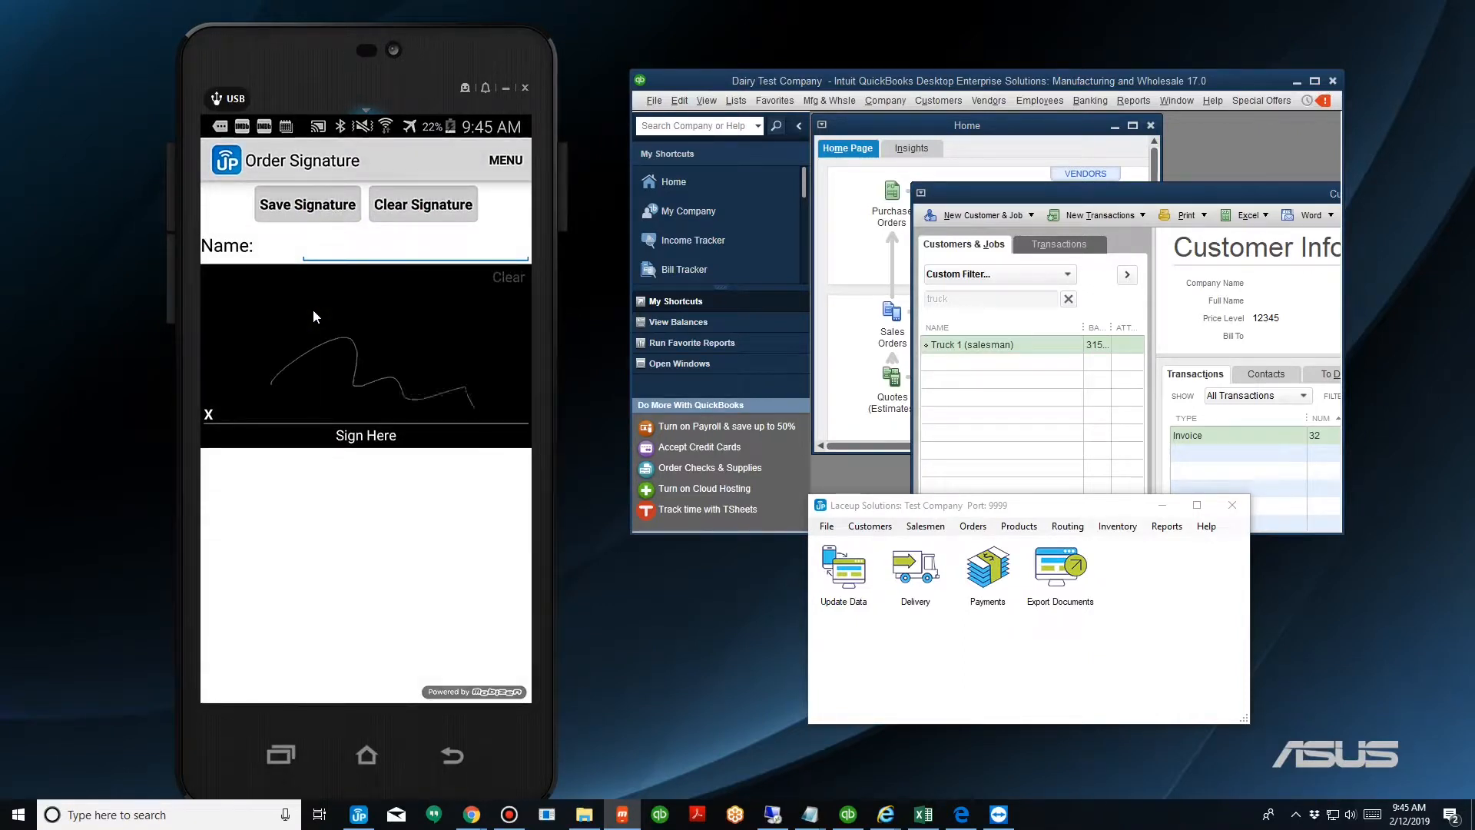
pyautogui.click(311, 219)
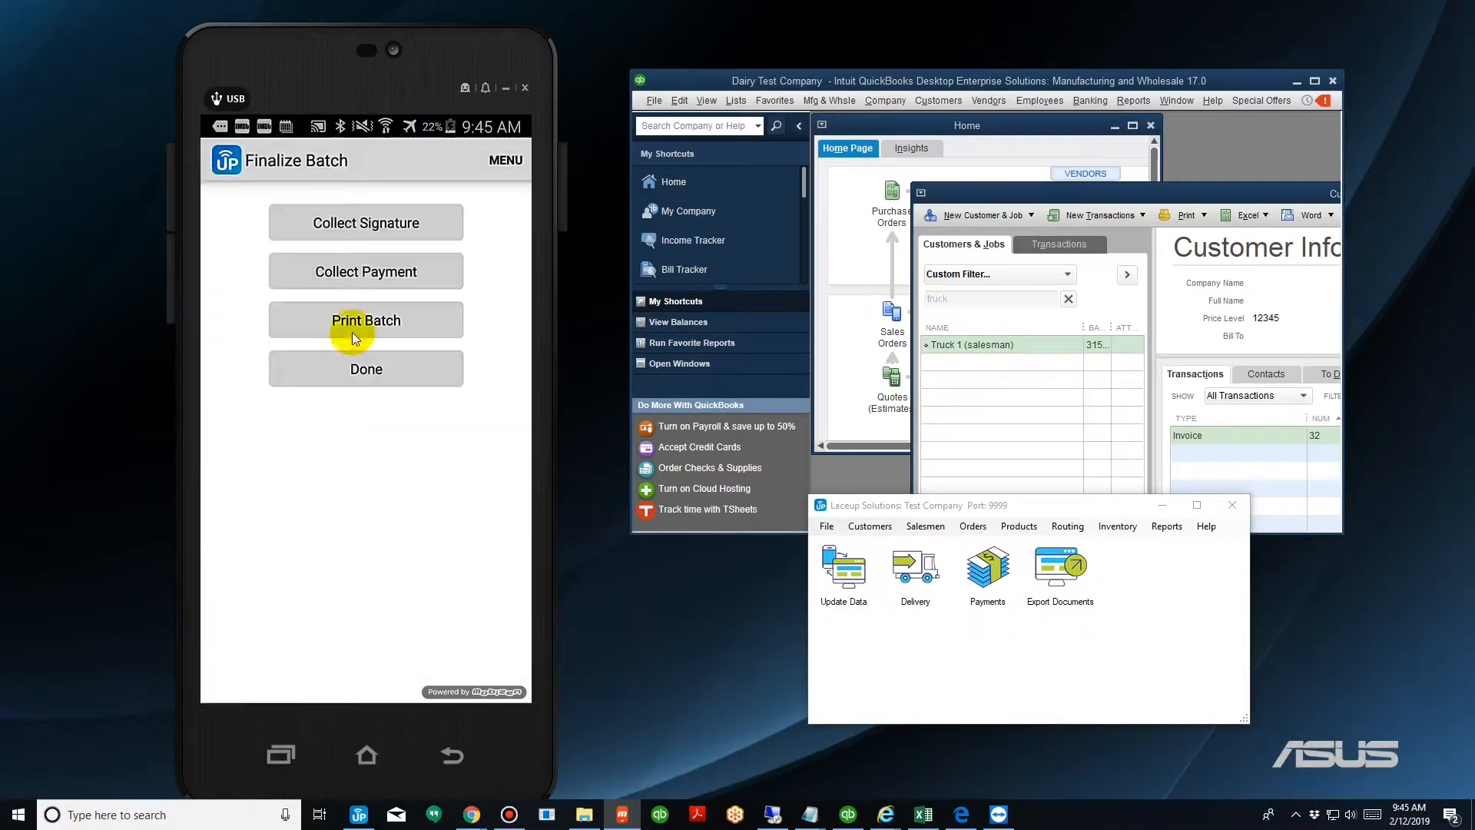
# Cancel printing the batch and clock out of the batch.
pyautogui.click(351, 320)
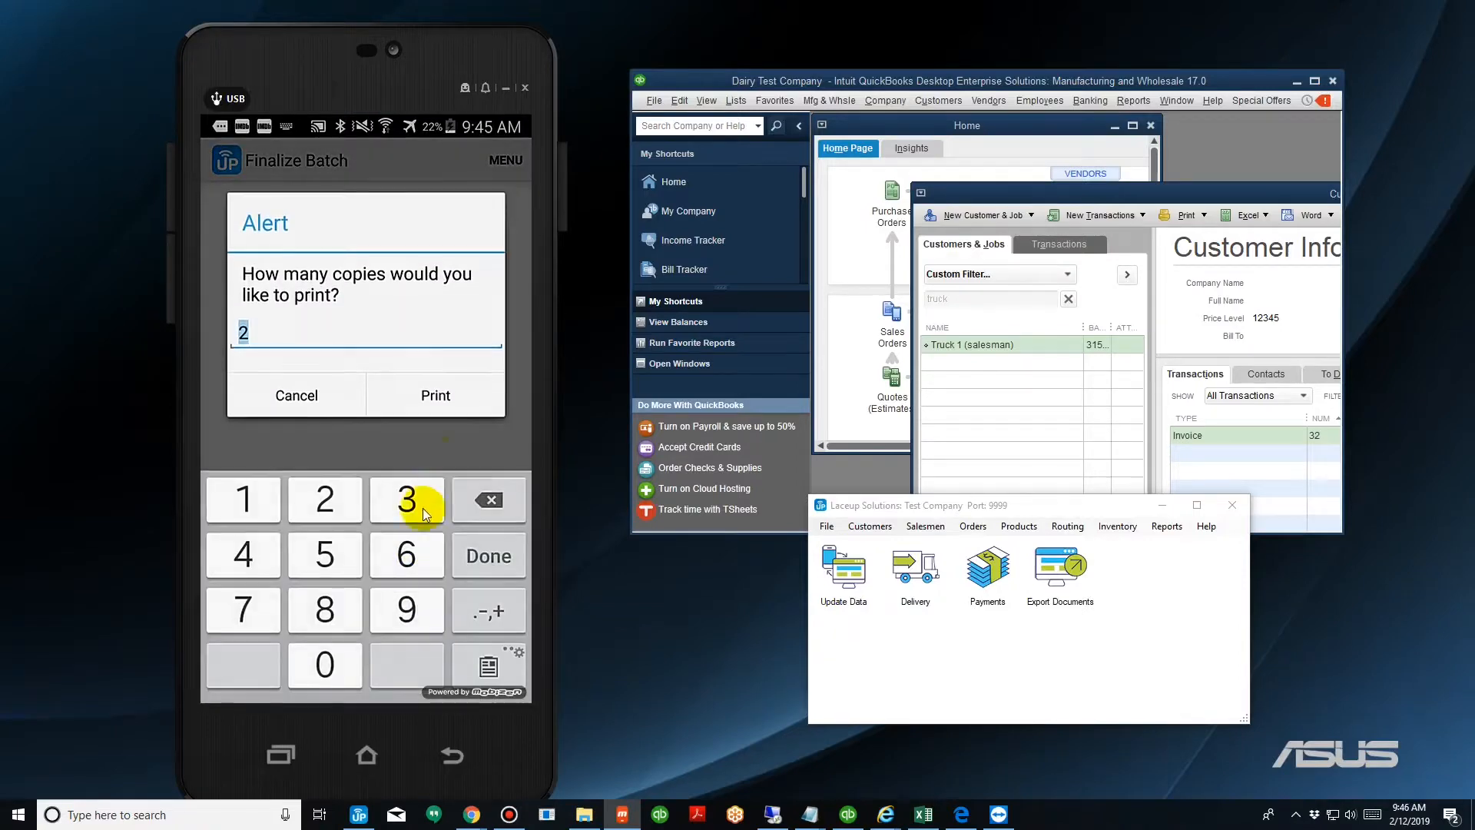
pyautogui.click(335, 397)
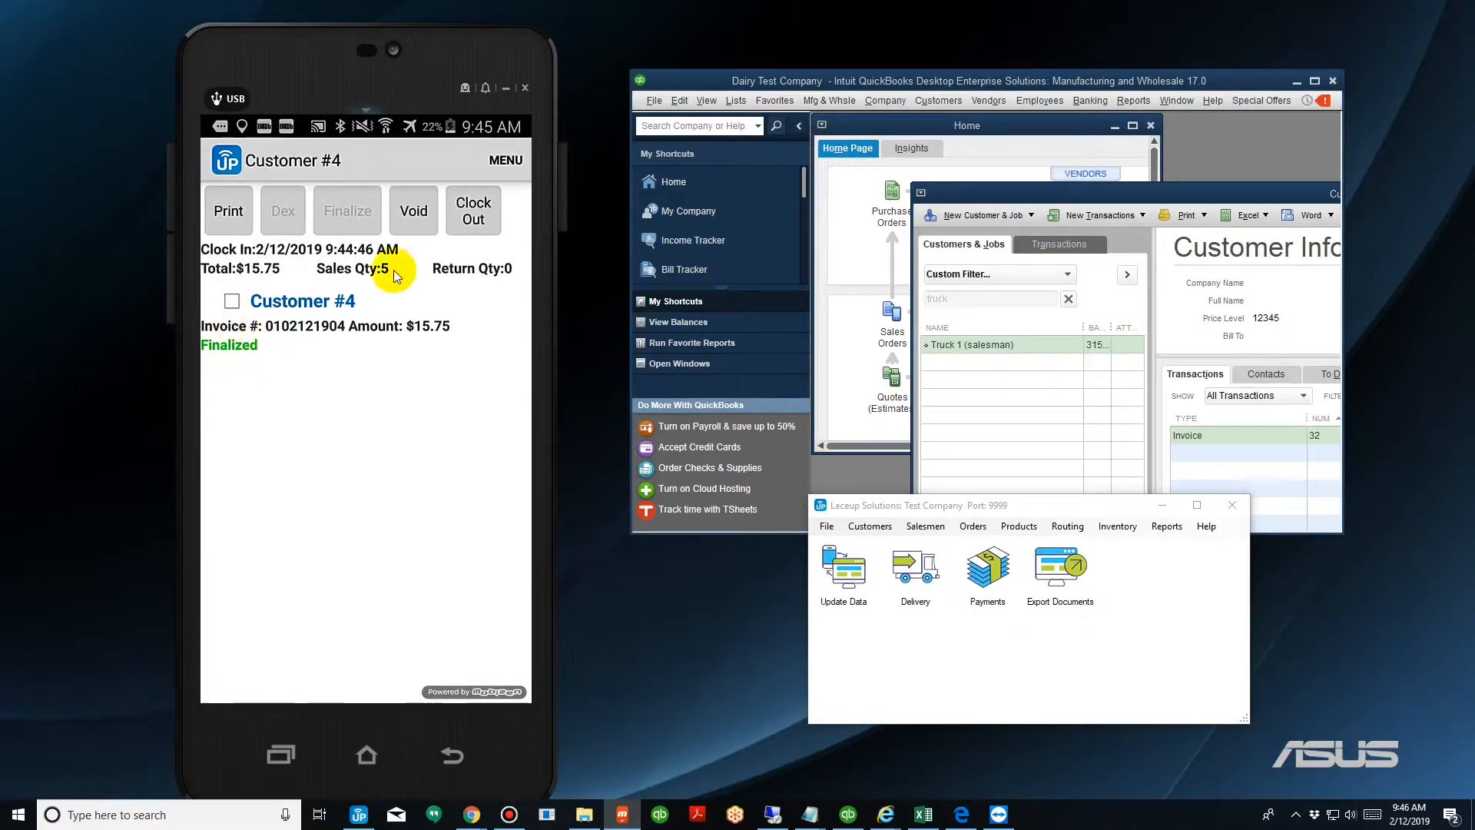
pyautogui.click(472, 215)
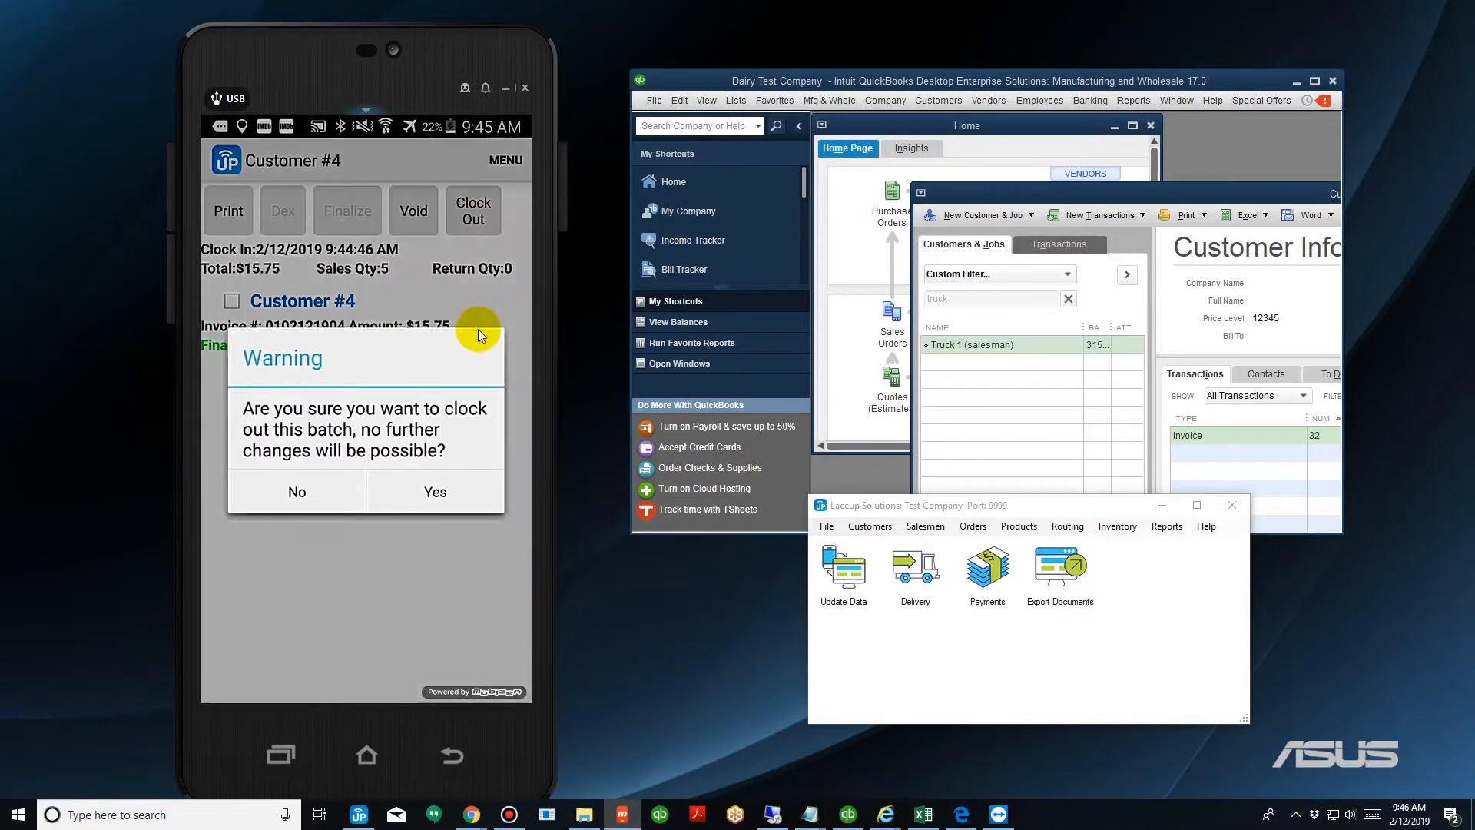
pyautogui.click(462, 499)
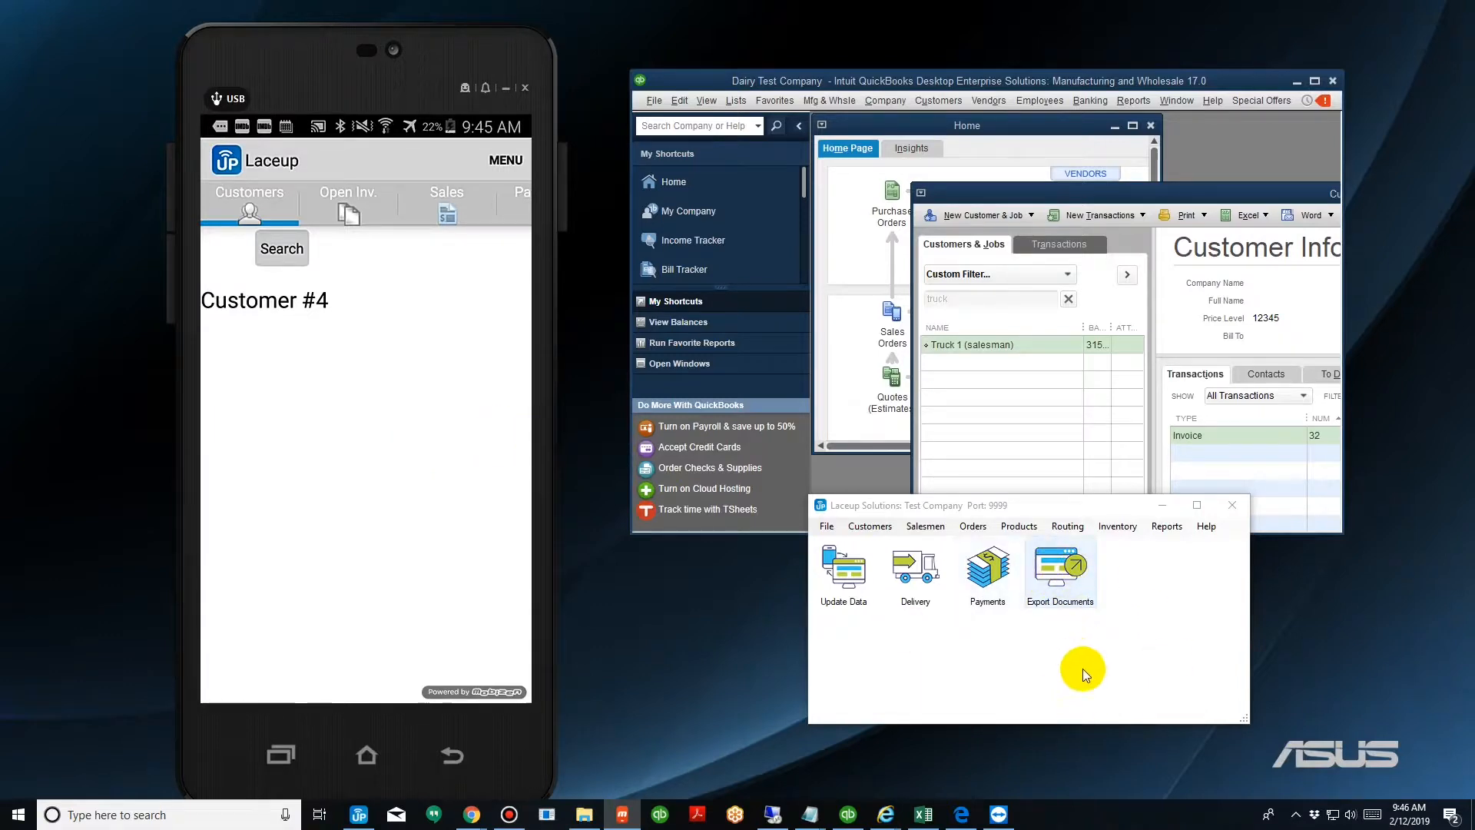
# In the Laceup desktop, open Export Documents, check the Customer #4 invoice, and export it.
pyautogui.click(1075, 580)
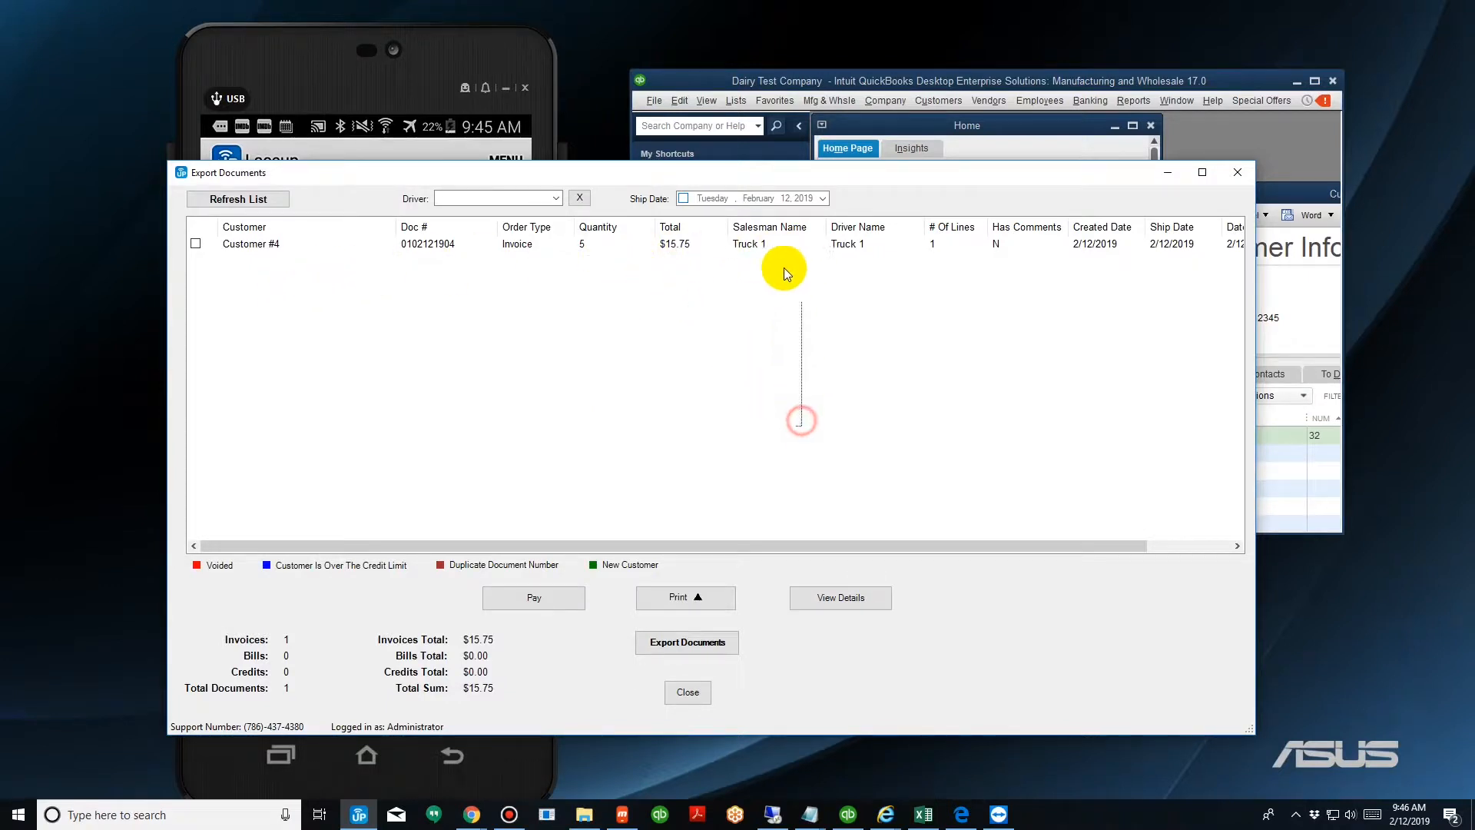
pyautogui.click(750, 244)
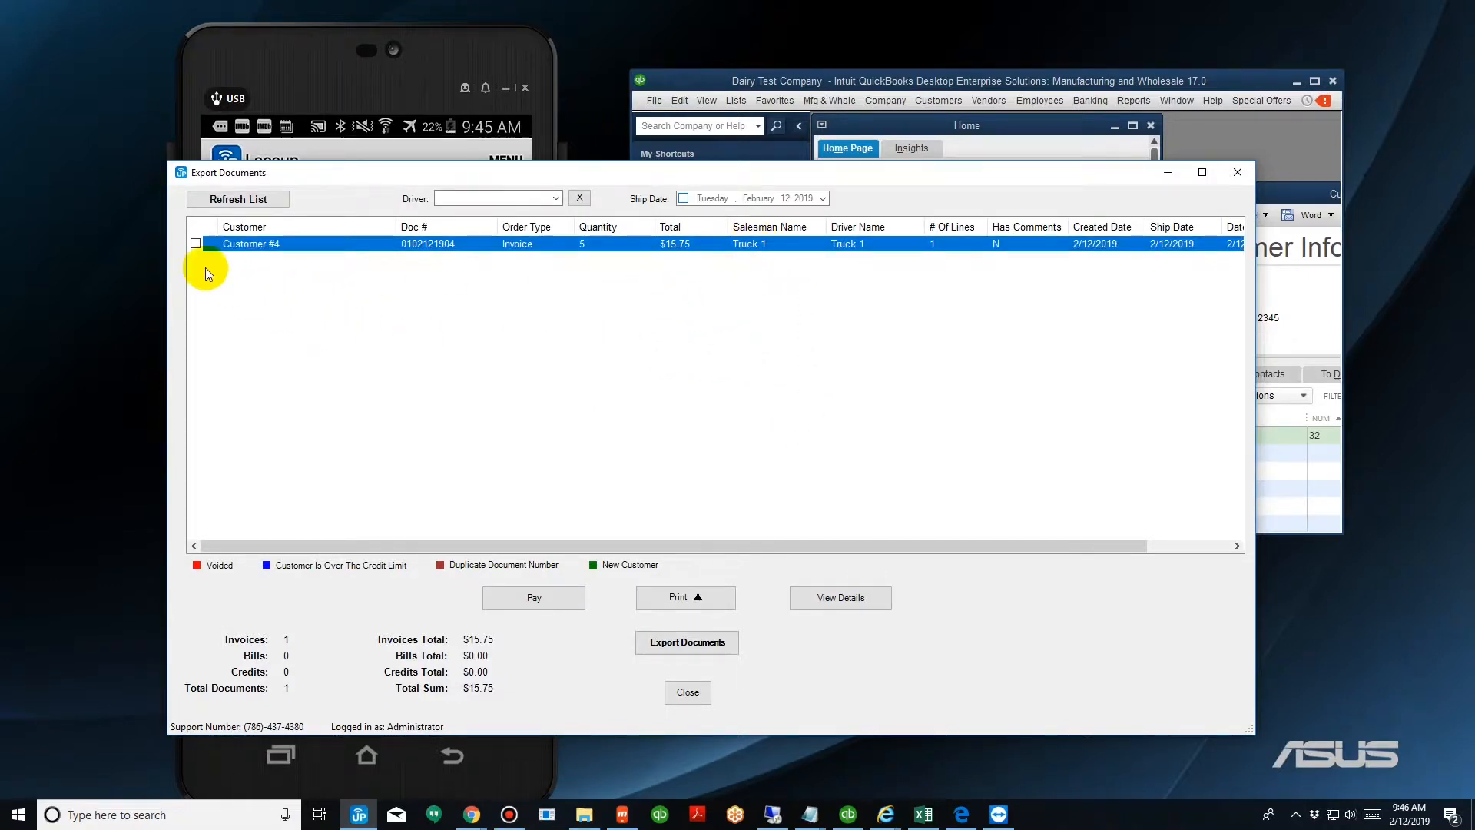
pyautogui.moveTo(673, 427); pyautogui.dragTo(675, 244)
pyautogui.click(196, 243)
pyautogui.click(677, 646)
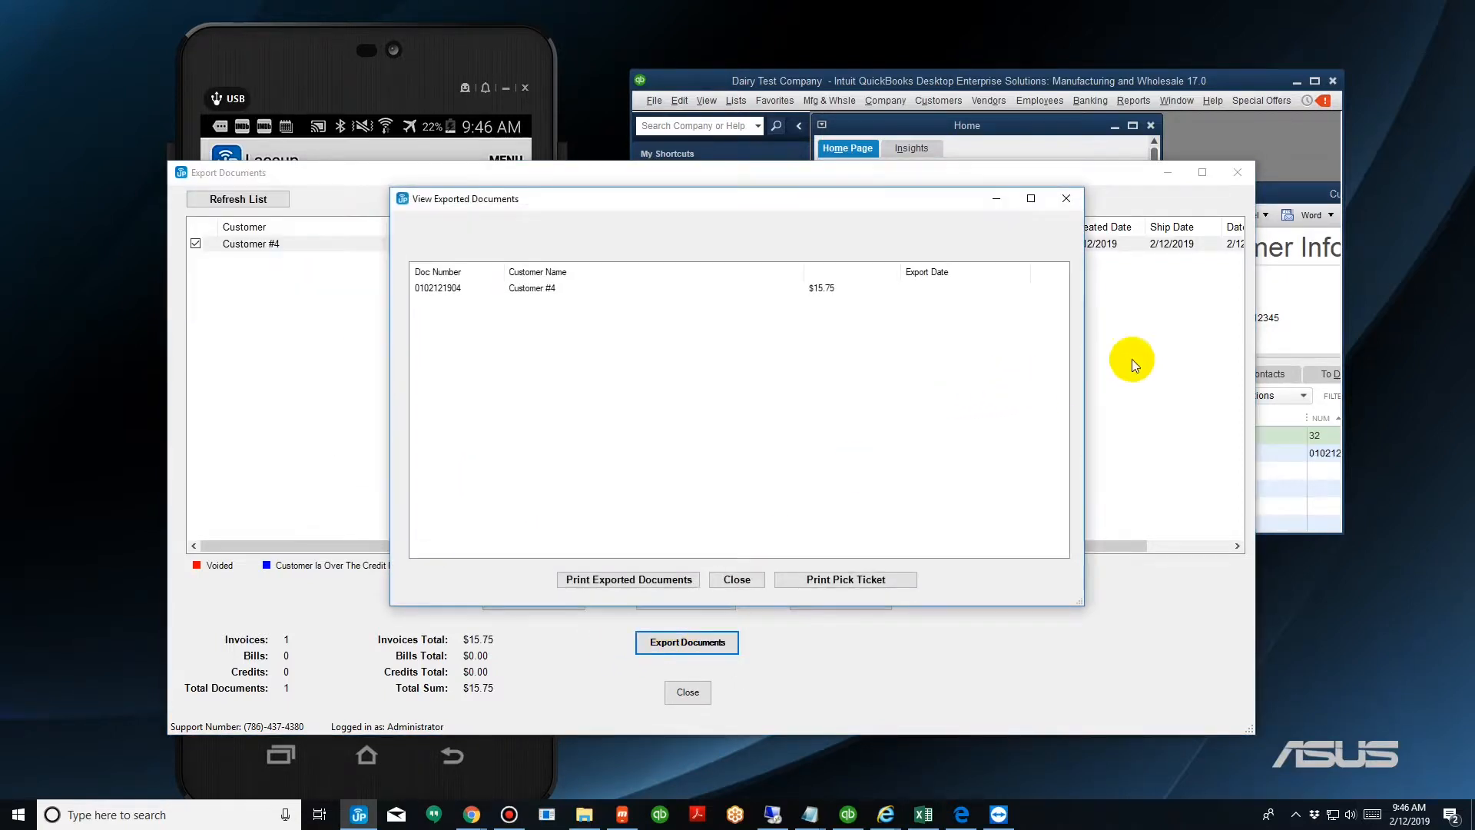
# Maximize QuickBooks, open the Truck 1 credit memo to inspect its Whole Milk Gallon line, and close it.
pyautogui.doubleClick(1162, 81)
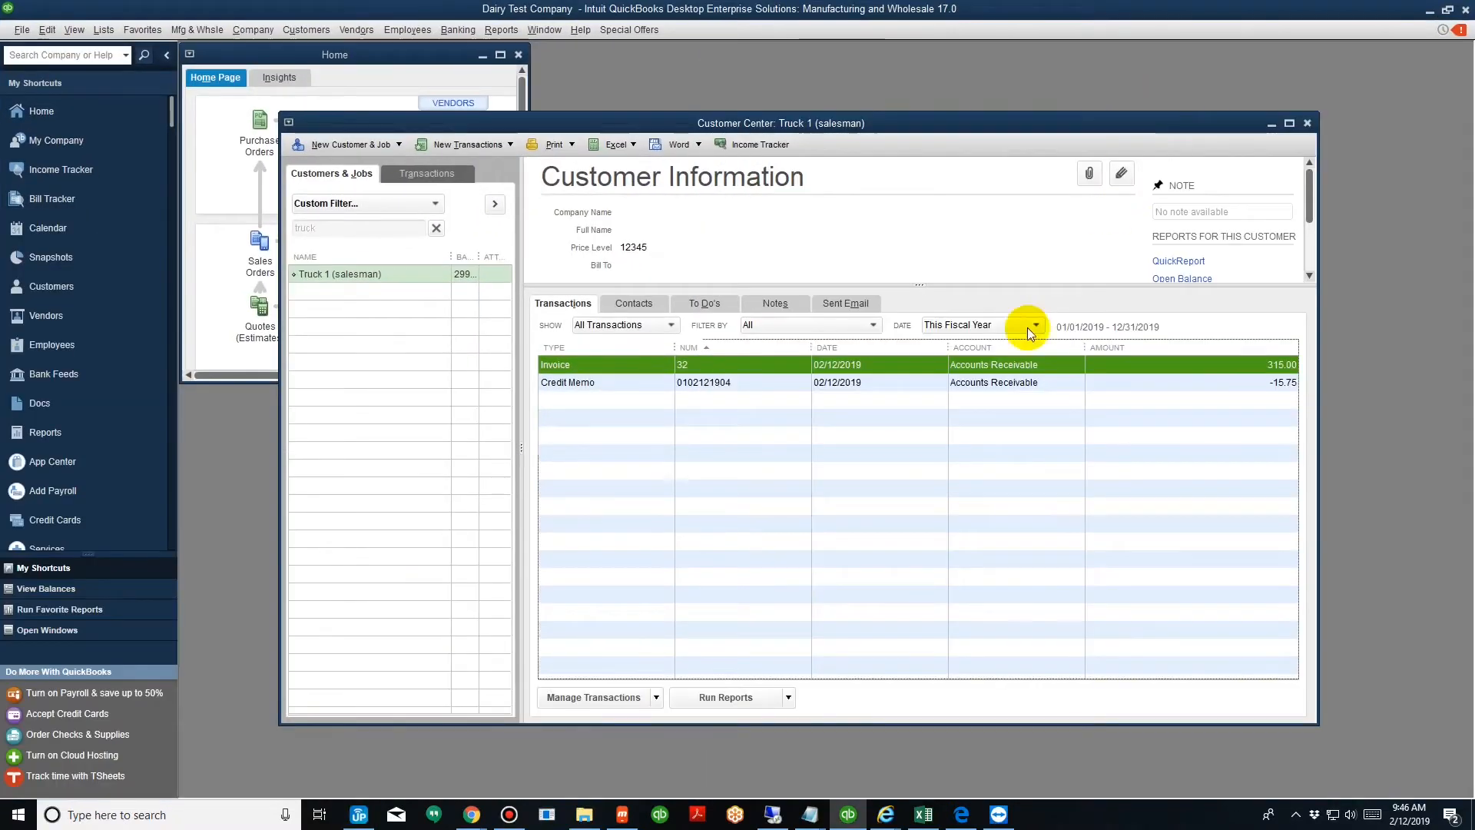
pyautogui.click(957, 384)
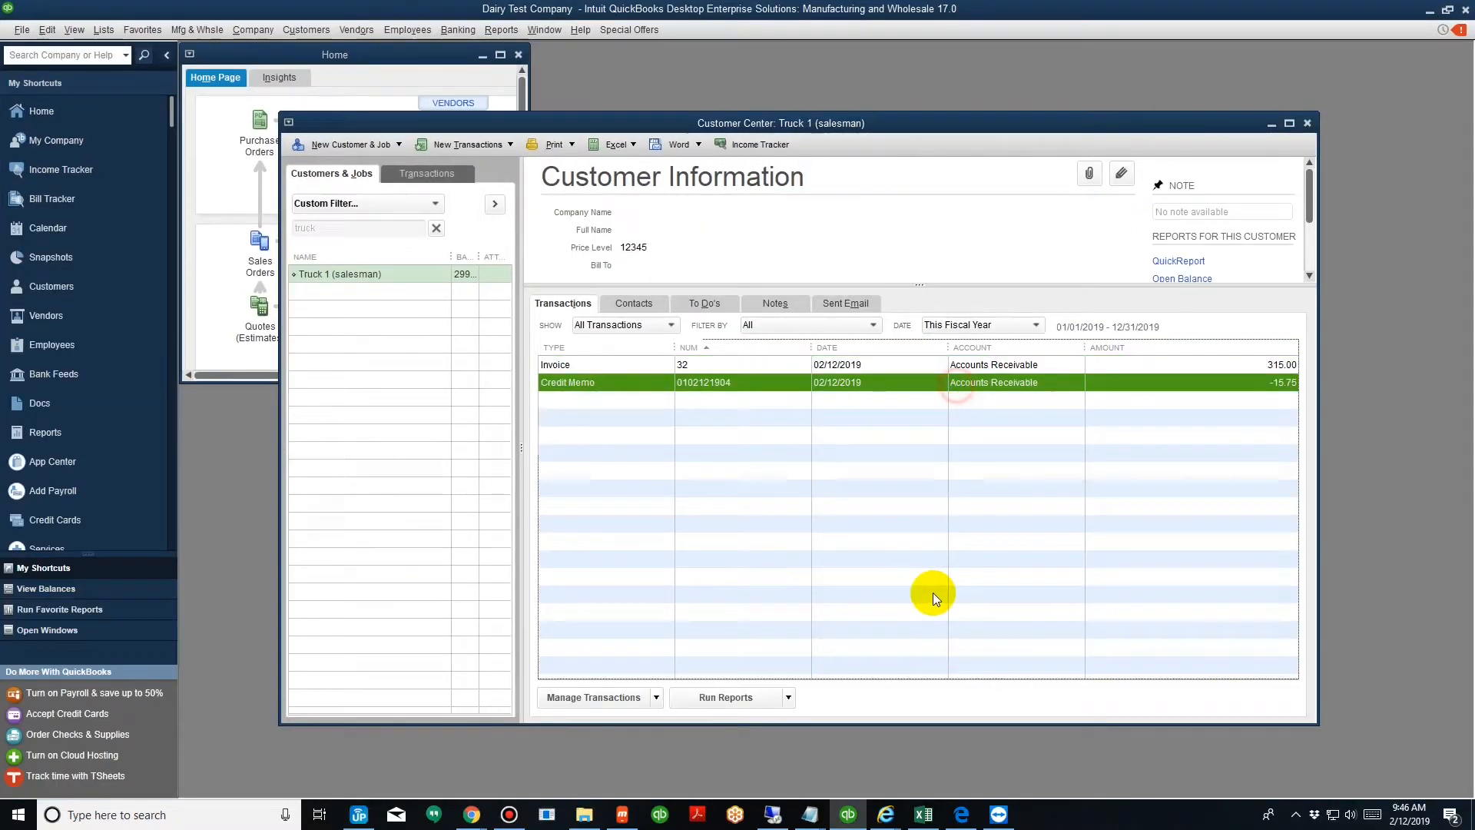
pyautogui.doubleClick(754, 386)
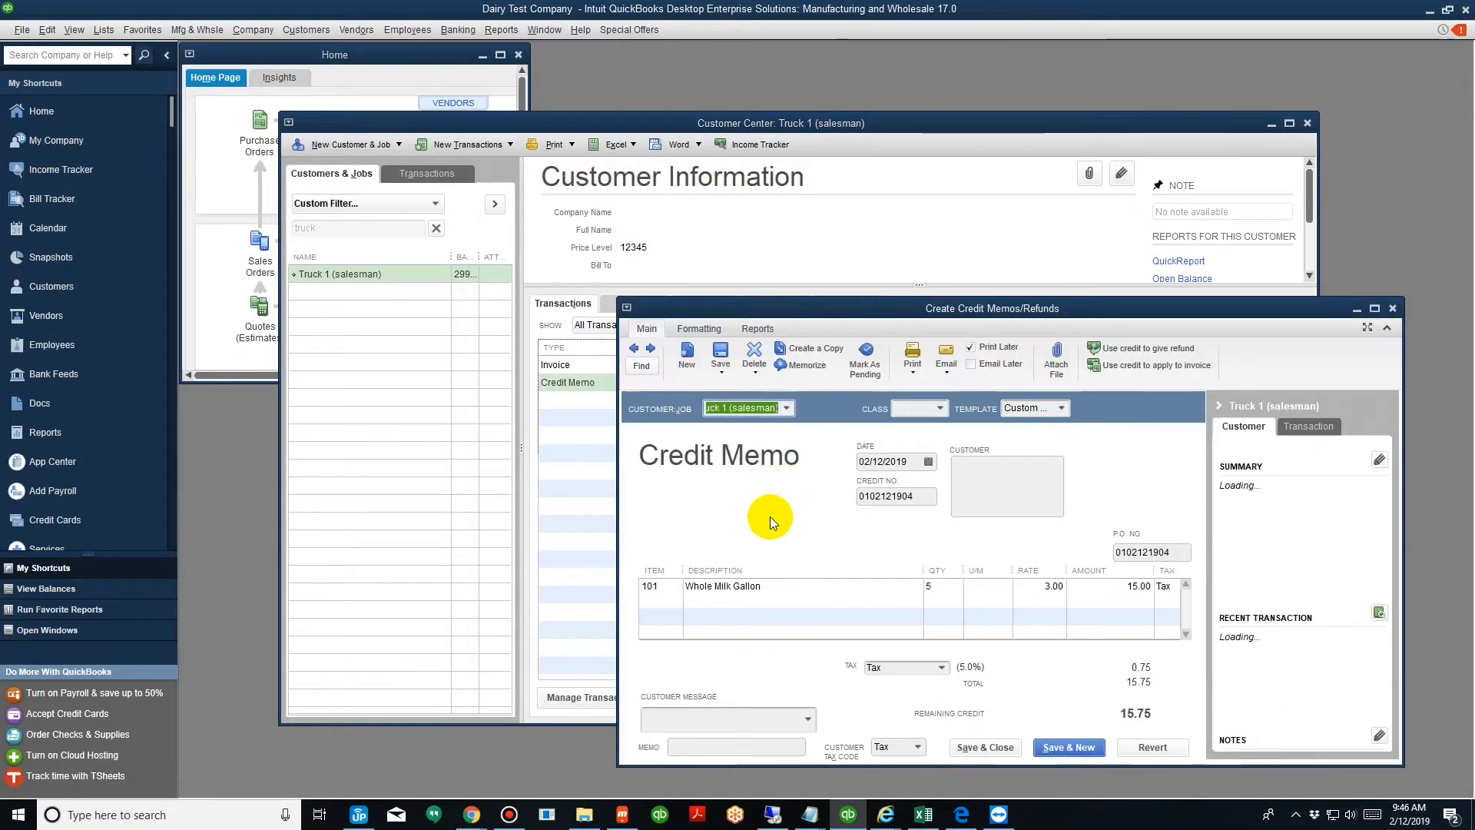
pyautogui.click(952, 588)
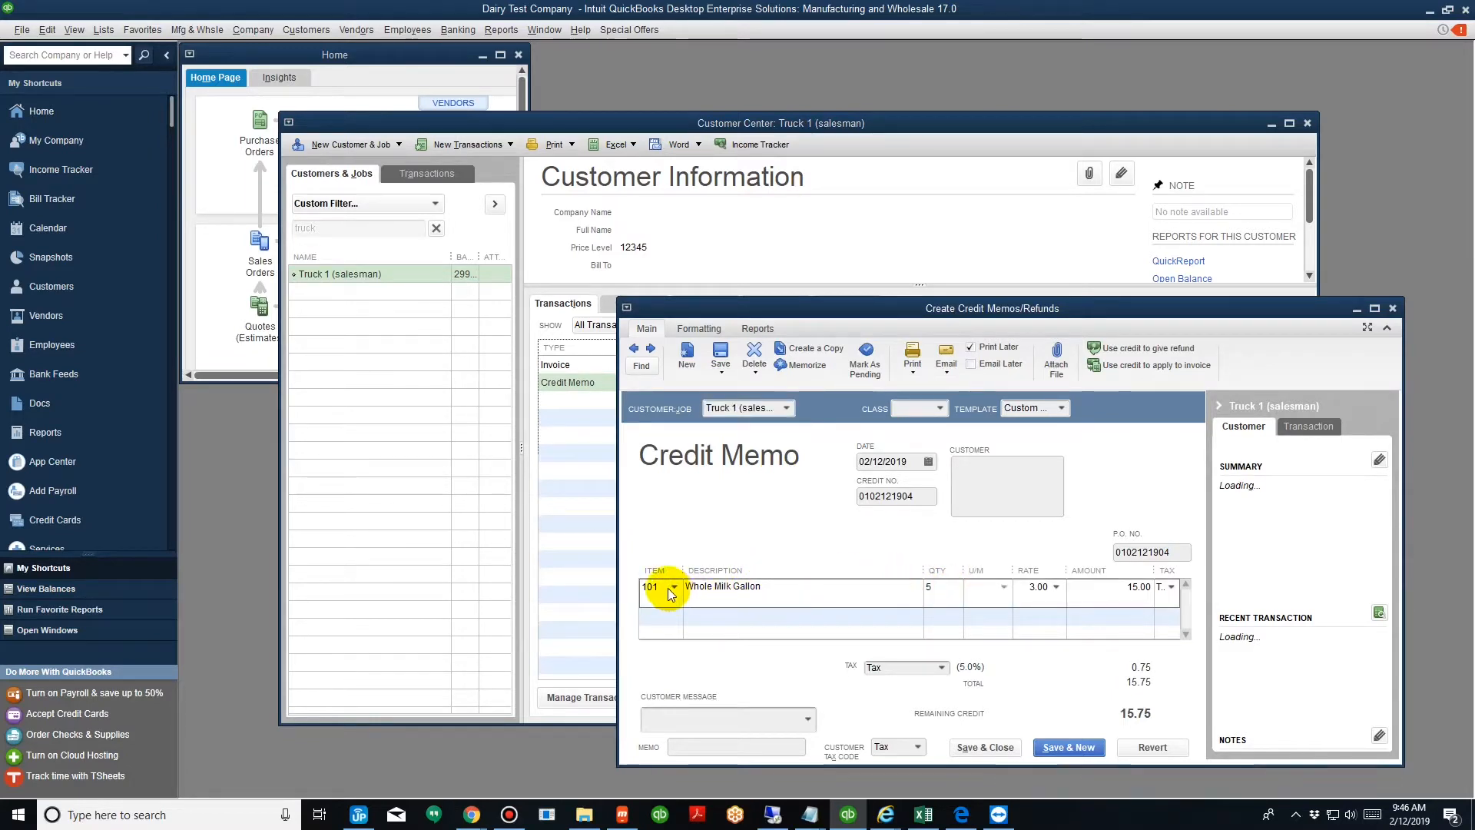
pyautogui.click(669, 588)
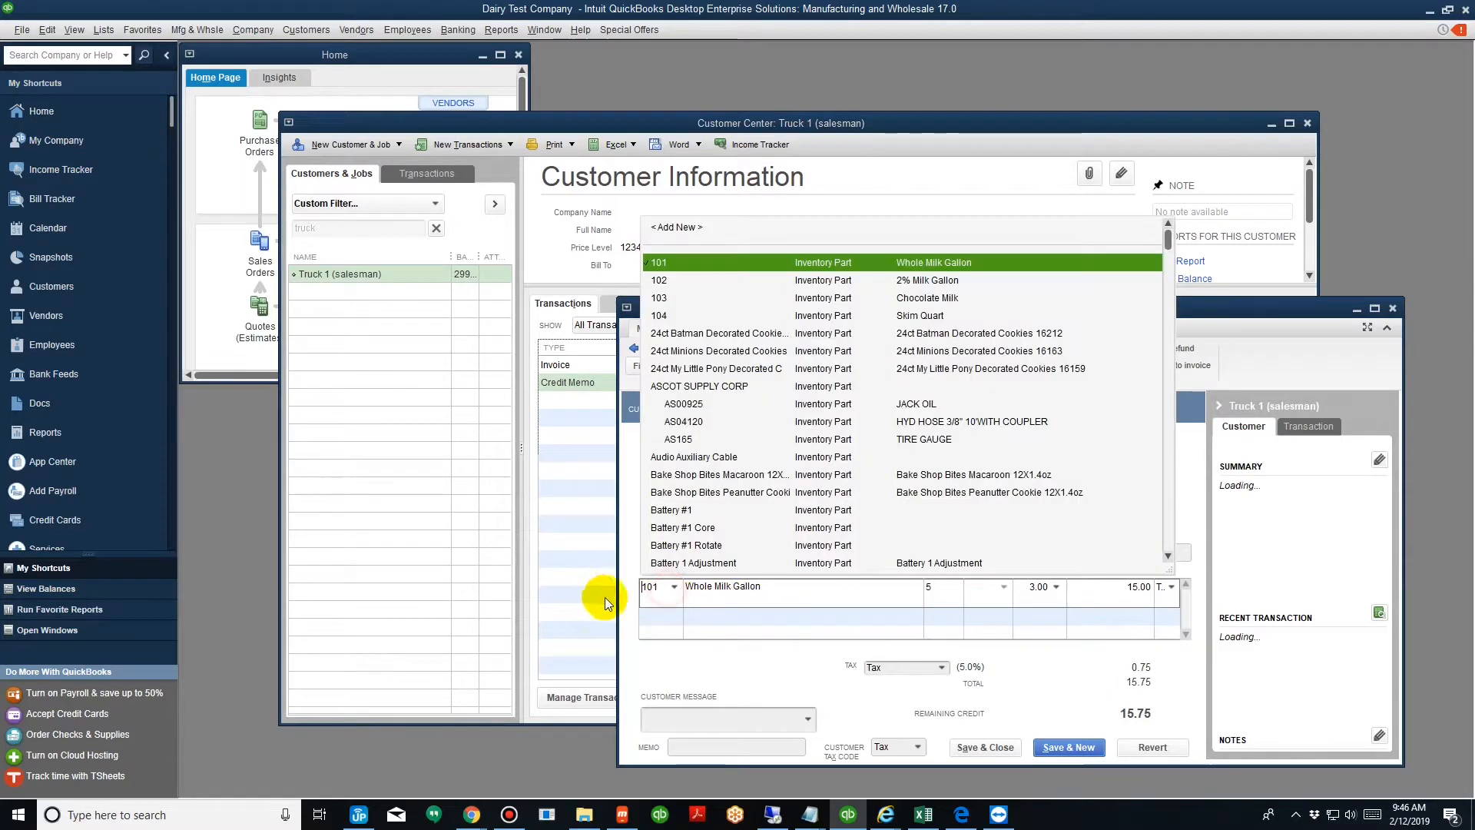
pyautogui.click(1392, 308)
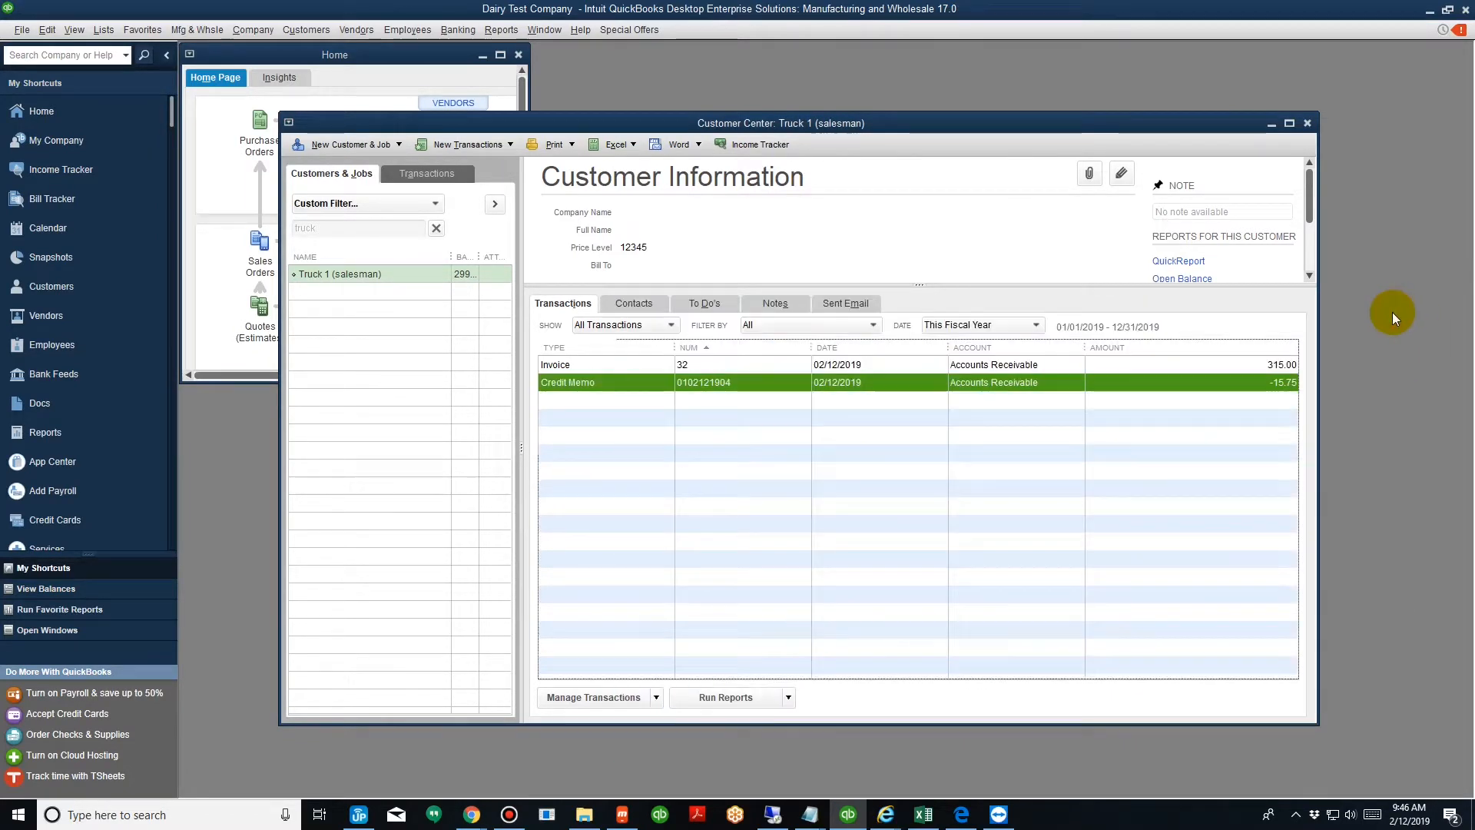
# Search the Customer Center for customer and select Customer #4's new invoice.
pyautogui.click(438, 228)
pyautogui.click(386, 229)
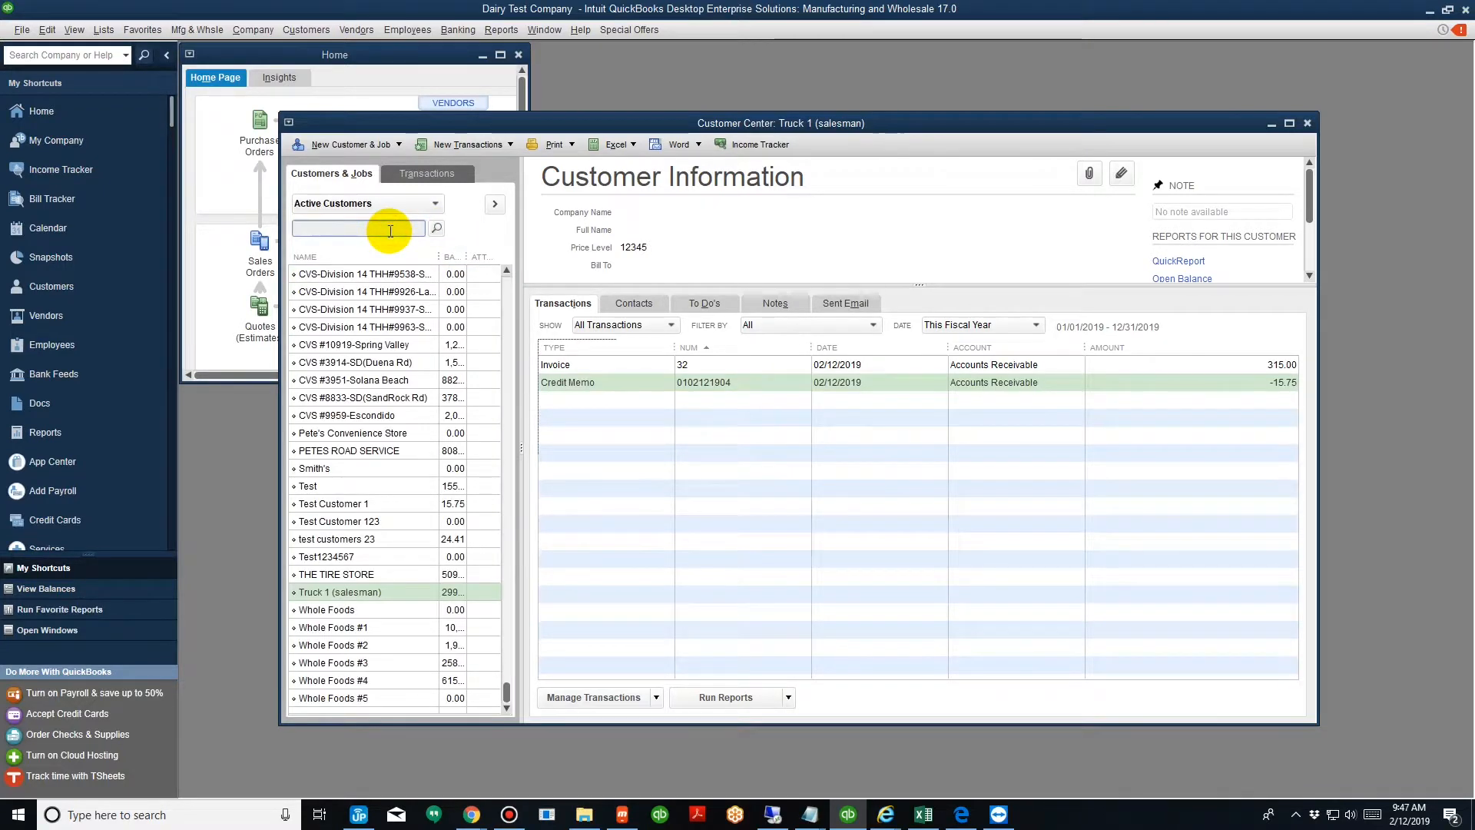
pyautogui.write('cudyo')
pyautogui.press('BackSpace')
pyautogui.press('BackSpace')
pyautogui.press('BackSpace')
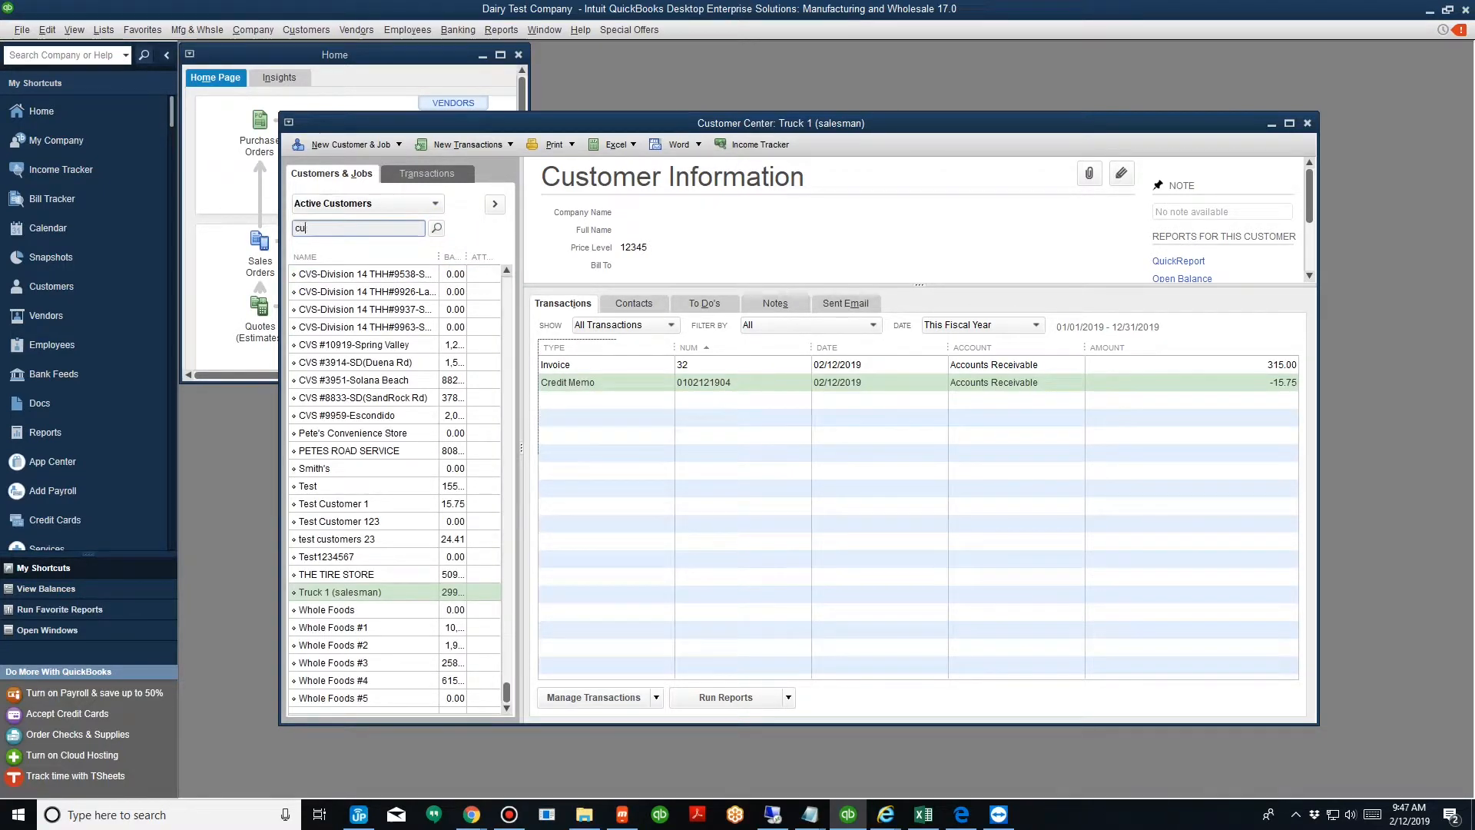
pyautogui.write('stomer')
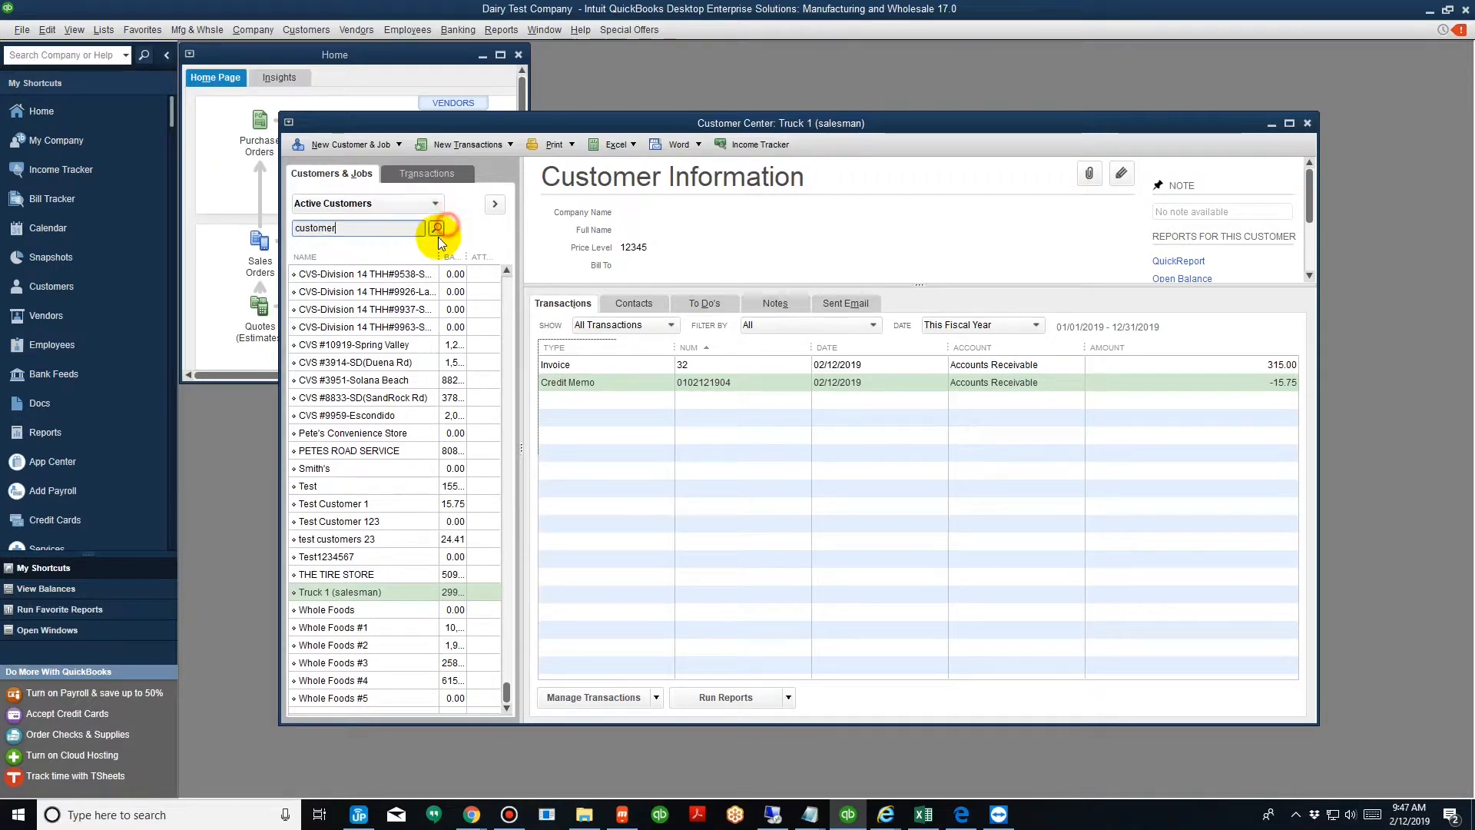
pyautogui.click(437, 229)
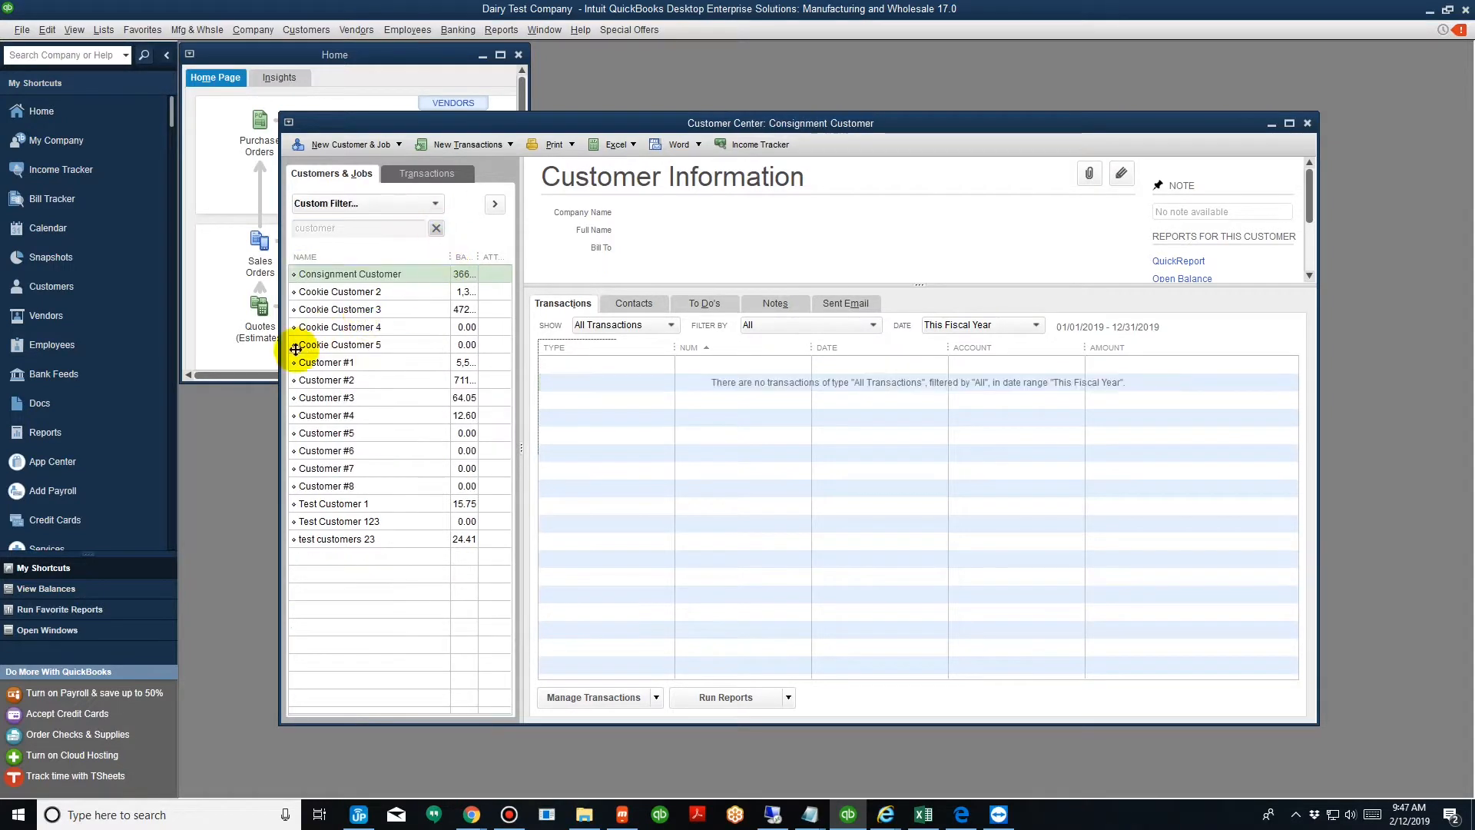
pyautogui.click(330, 415)
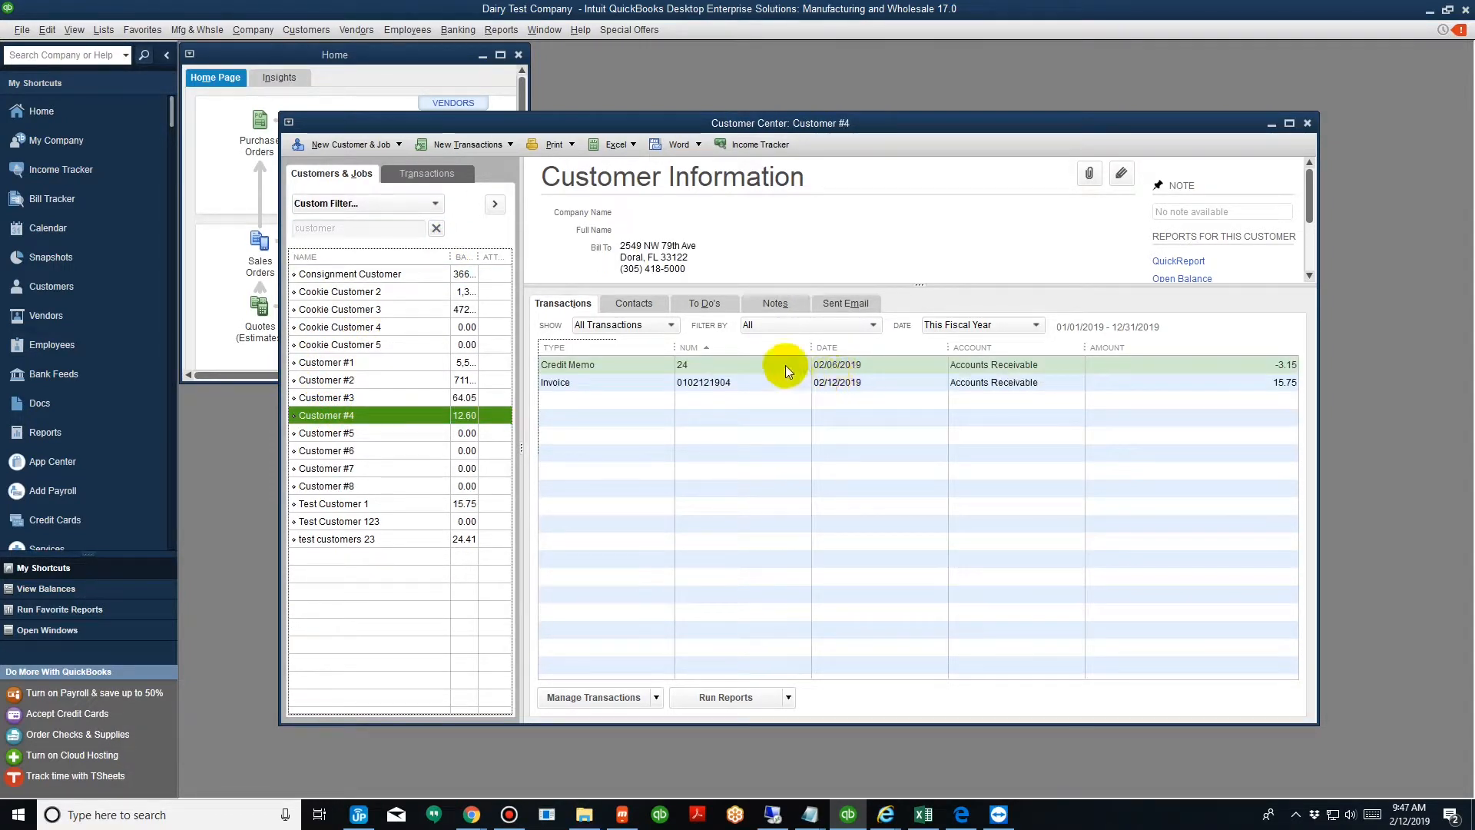
pyautogui.click(771, 384)
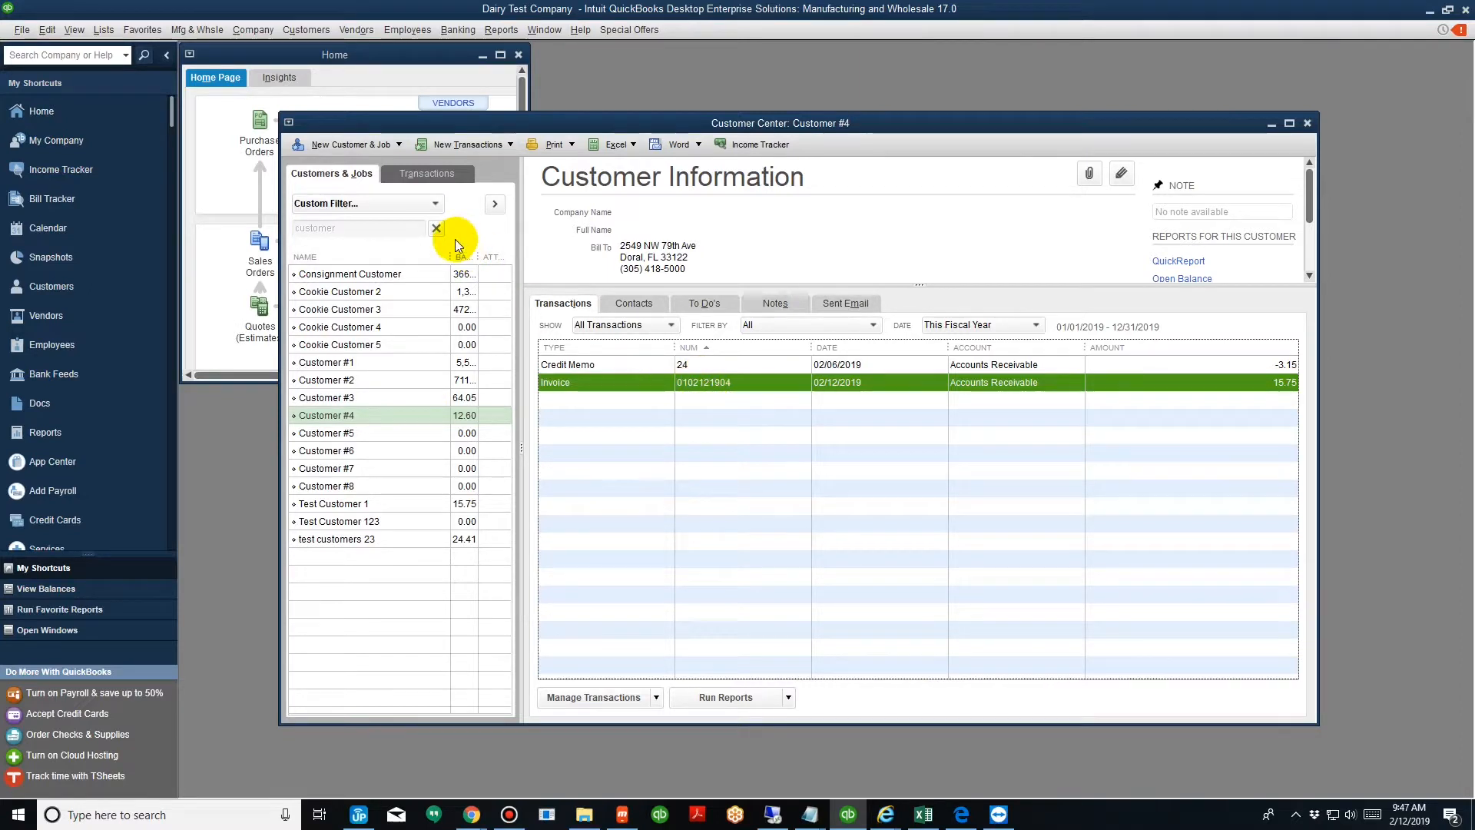
# Search the Customer Center for salesman and select Truck 1's credit memo.
pyautogui.click(435, 229)
pyautogui.write('sa')
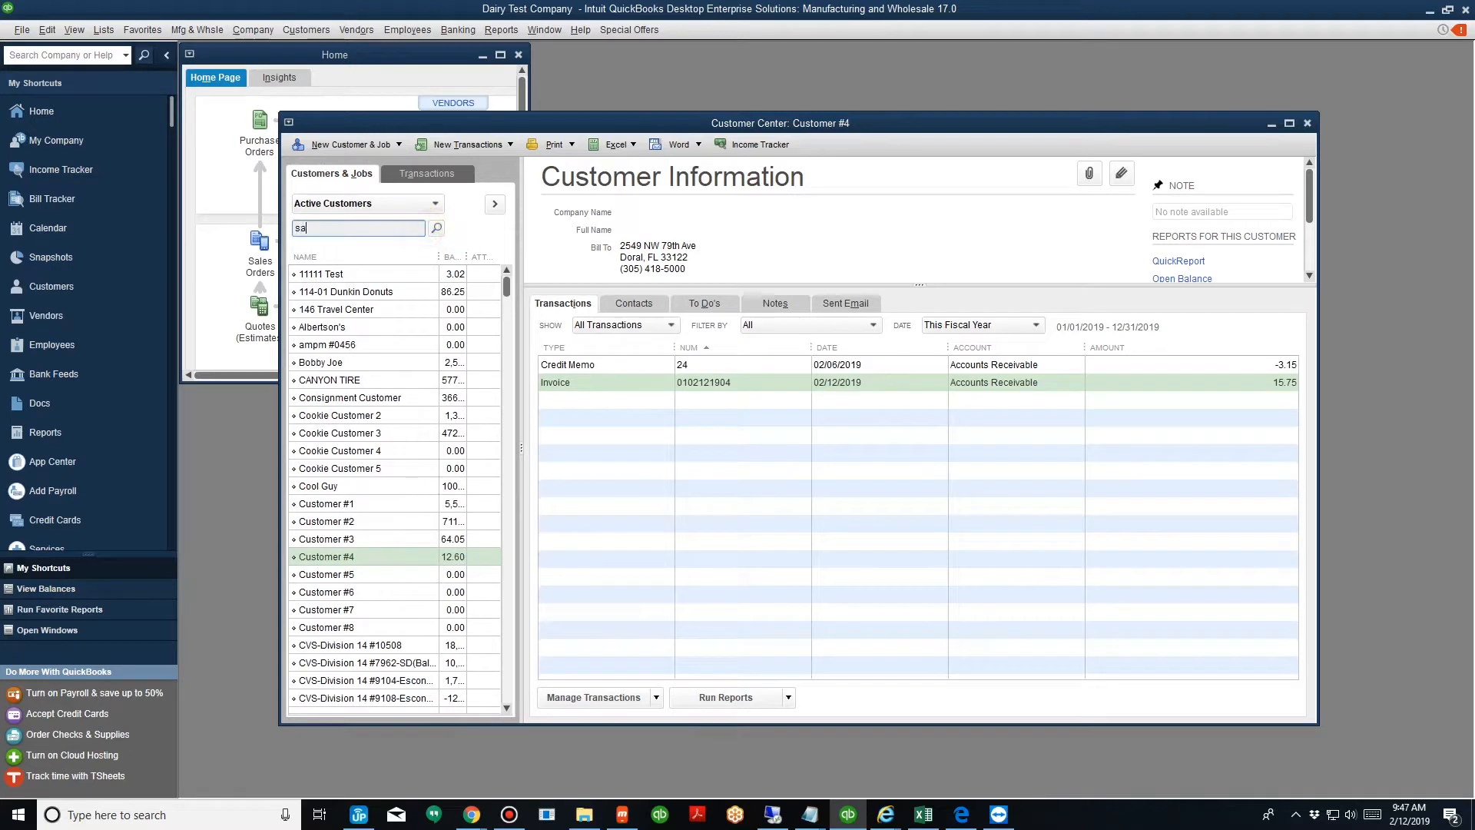
pyautogui.write('lesman')
pyautogui.click(436, 228)
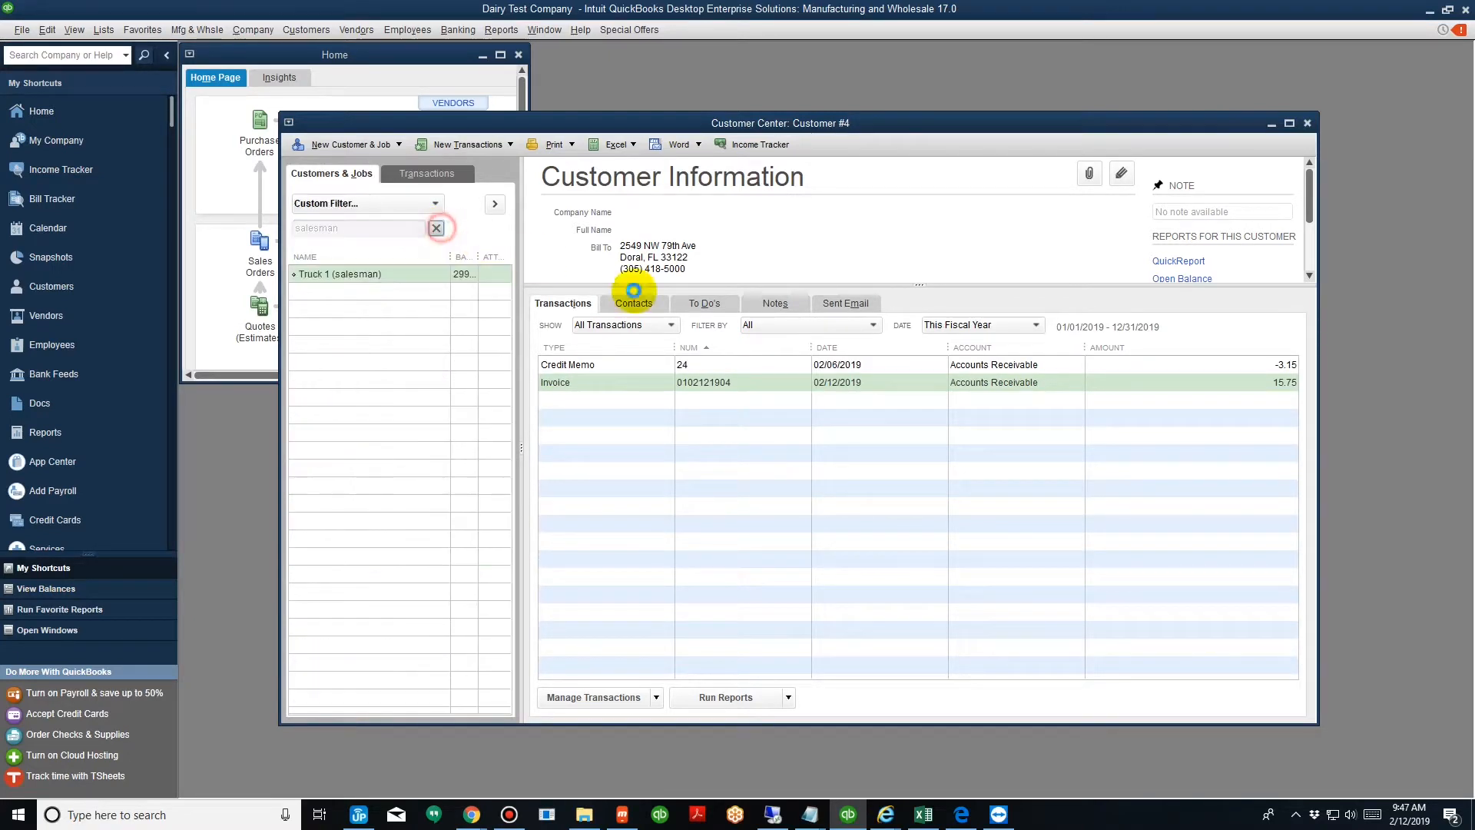
pyautogui.click(715, 384)
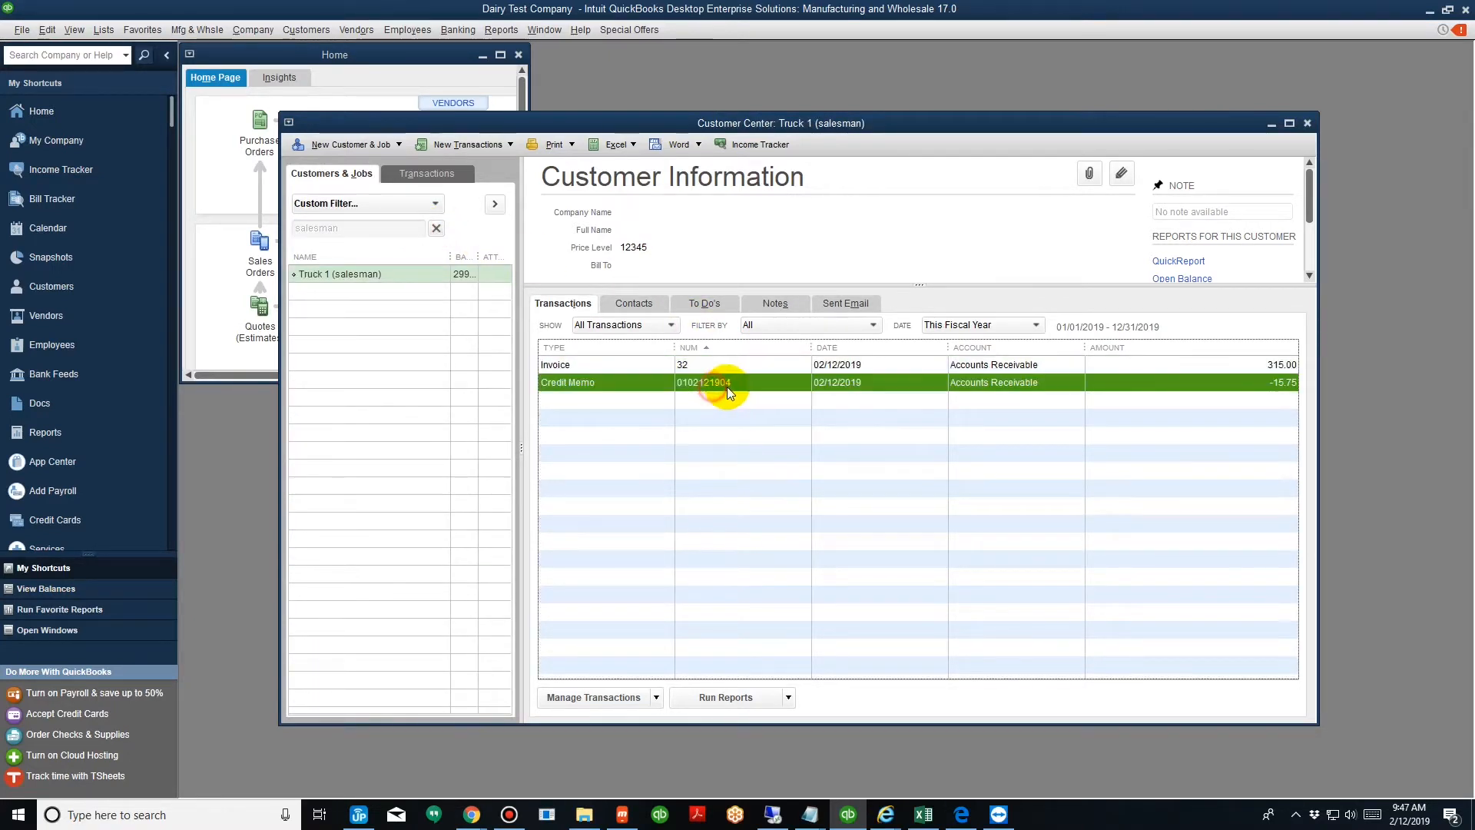